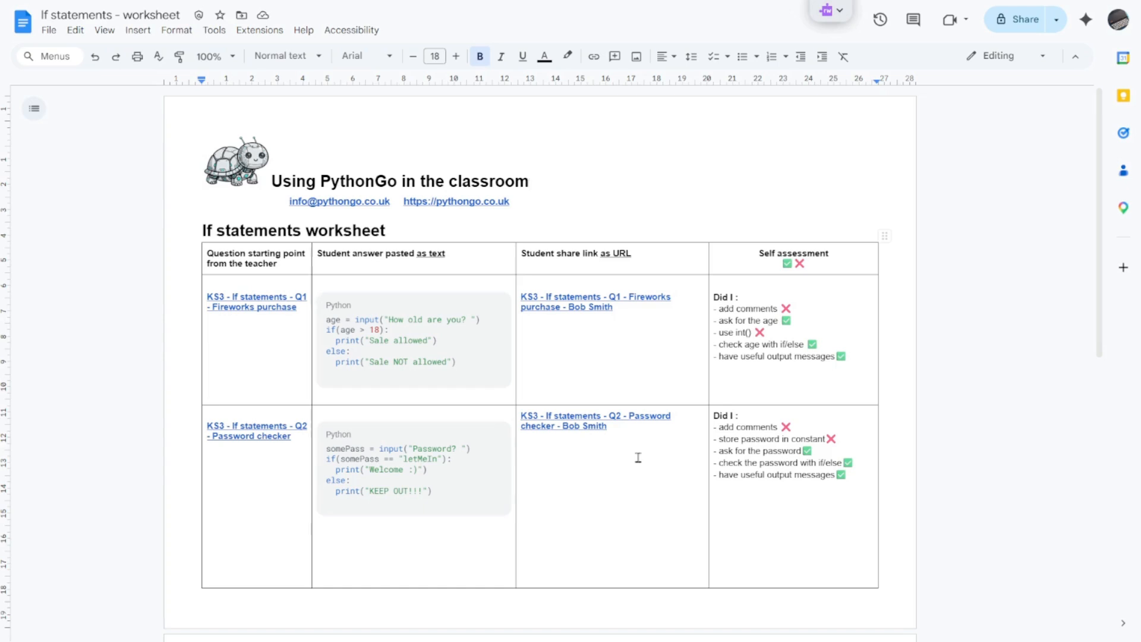
Step: Switch from the worksheet to the Python Go editor and clear its console
{"action": "scroll", "coordinate": [594, 459], "scroll_direction": "down", "scroll_amount": 6}
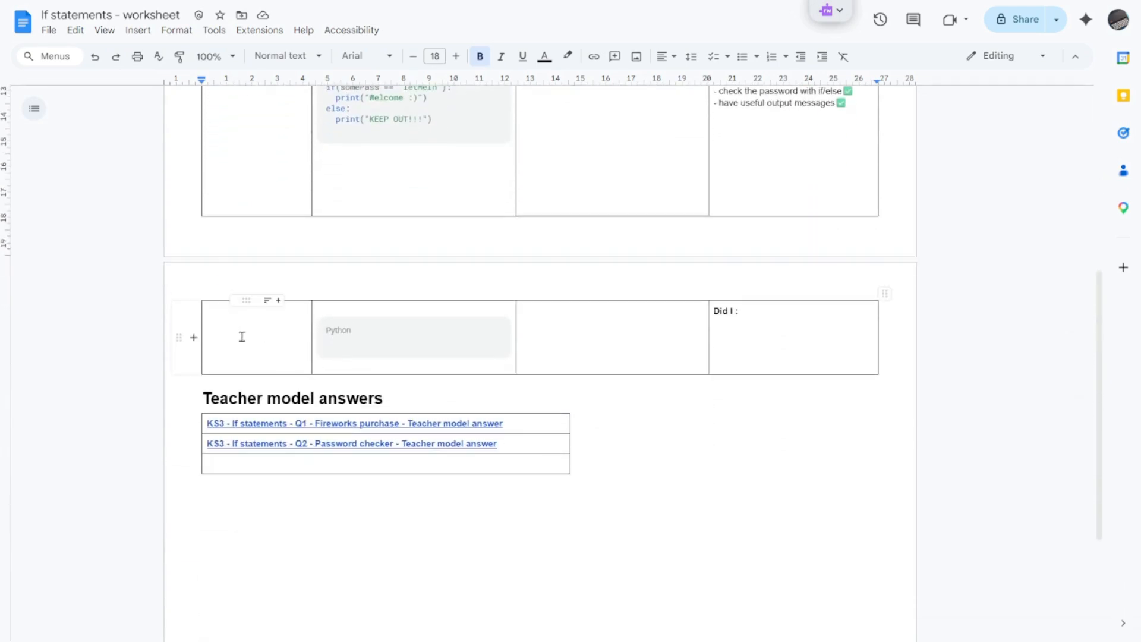
{"action": "key", "text": "alt+Tab"}
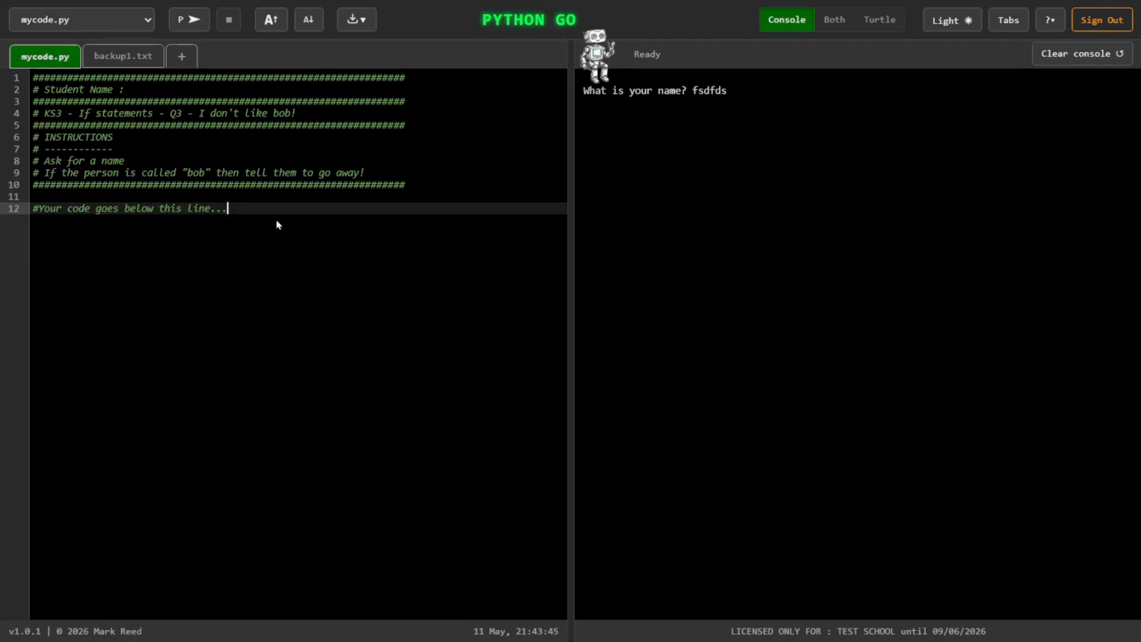
{"action": "left_click", "coordinate": [1069, 54]}
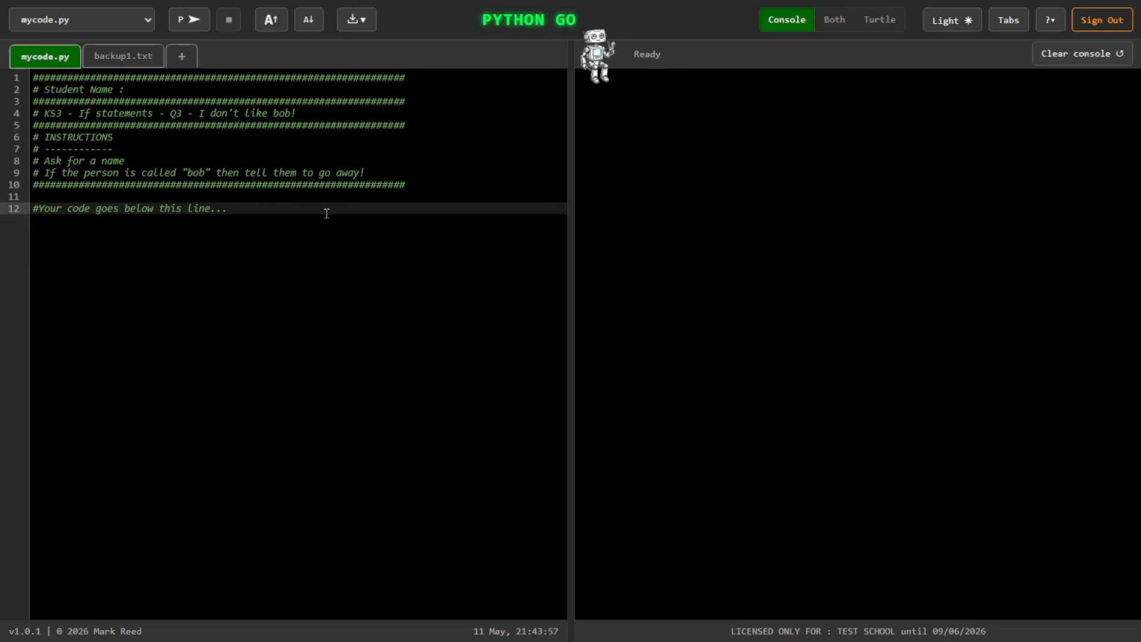
Step: Copy a share link to the Q3 starter code with the display text "KS3 - If statements - Q3 - I don't like bob!"
{"action": "left_click_drag", "start_coordinate": [297, 114], "coordinate": [46, 118]}
{"action": "key", "text": "ctrl+c"}
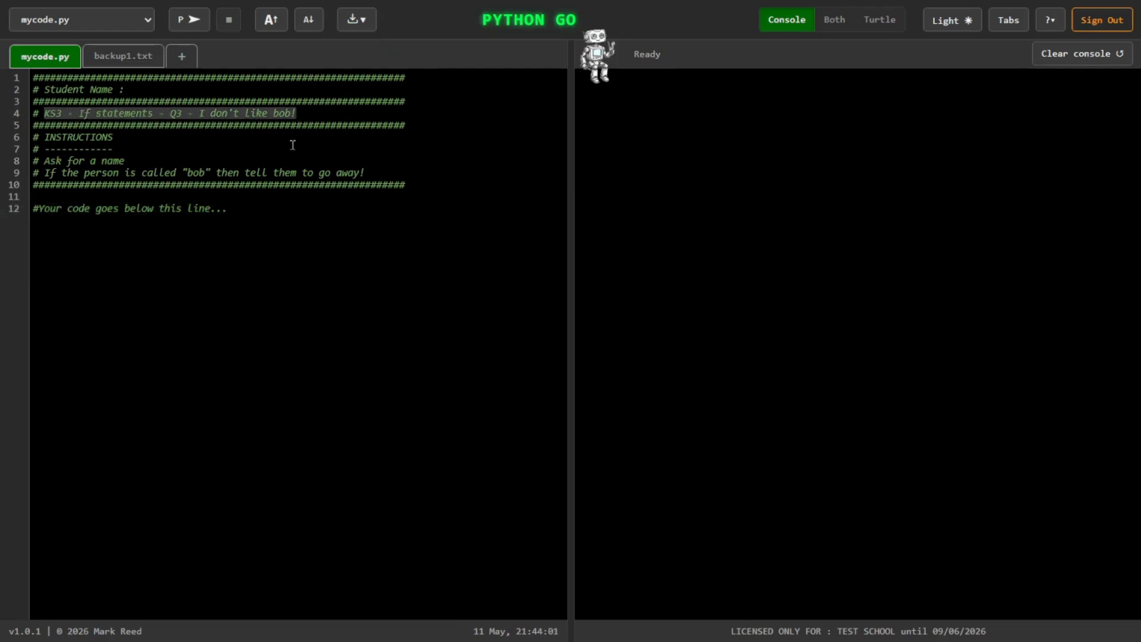
{"action": "left_click", "coordinate": [360, 24]}
{"action": "left_click", "coordinate": [378, 113]}
{"action": "key", "text": "ctrl+v"}
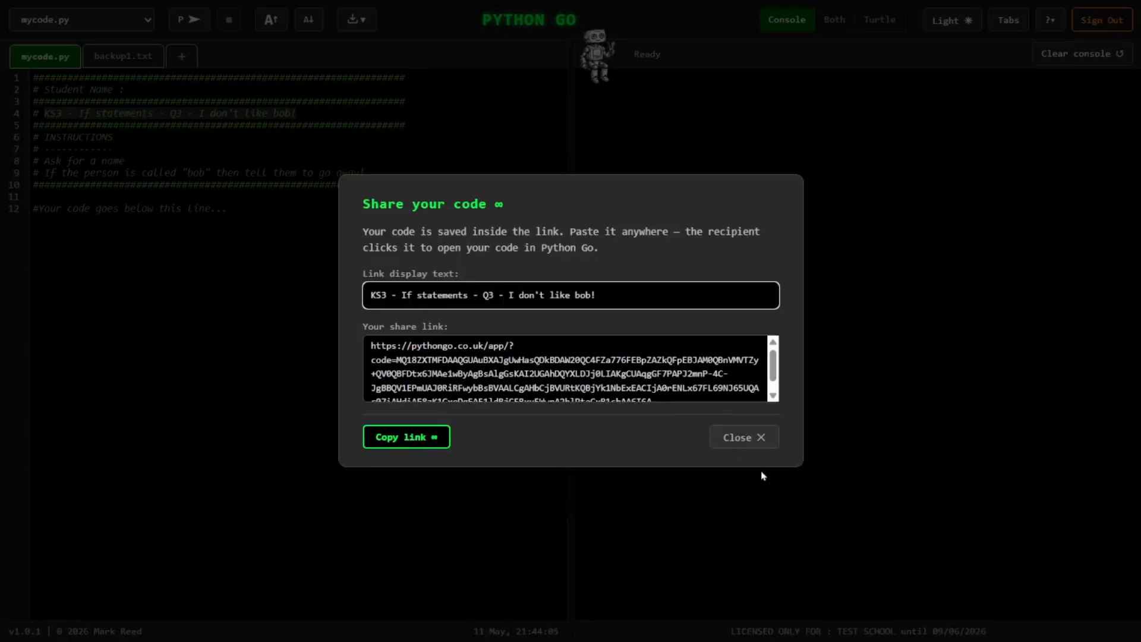
{"action": "left_click", "coordinate": [387, 438]}
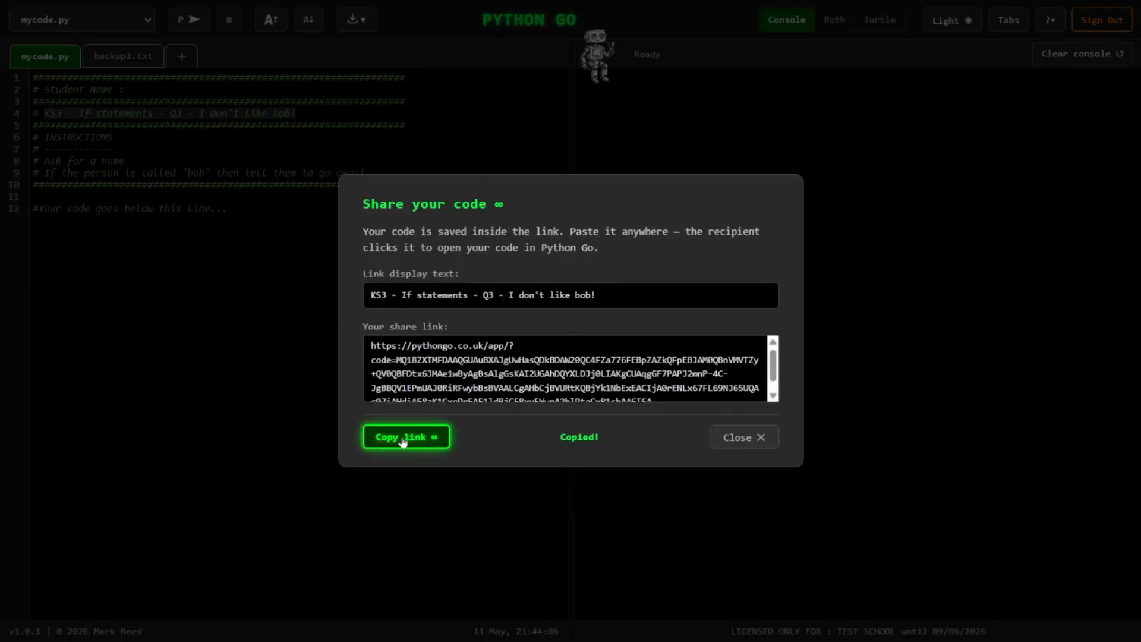
{"action": "left_click", "coordinate": [748, 443]}
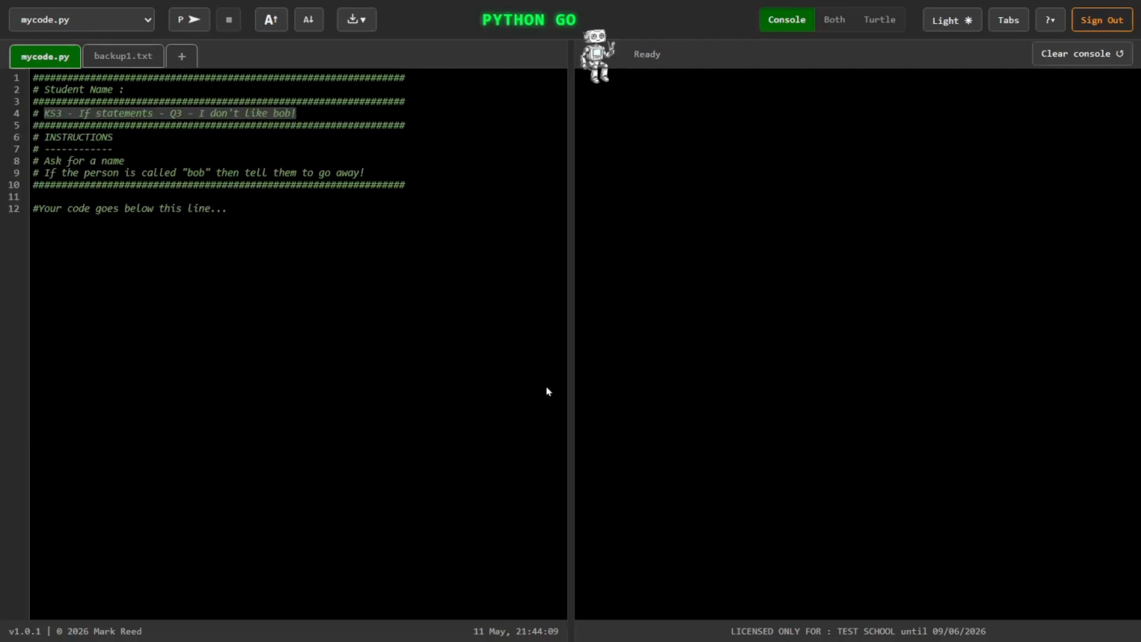
{"action": "left_click", "coordinate": [262, 205]}
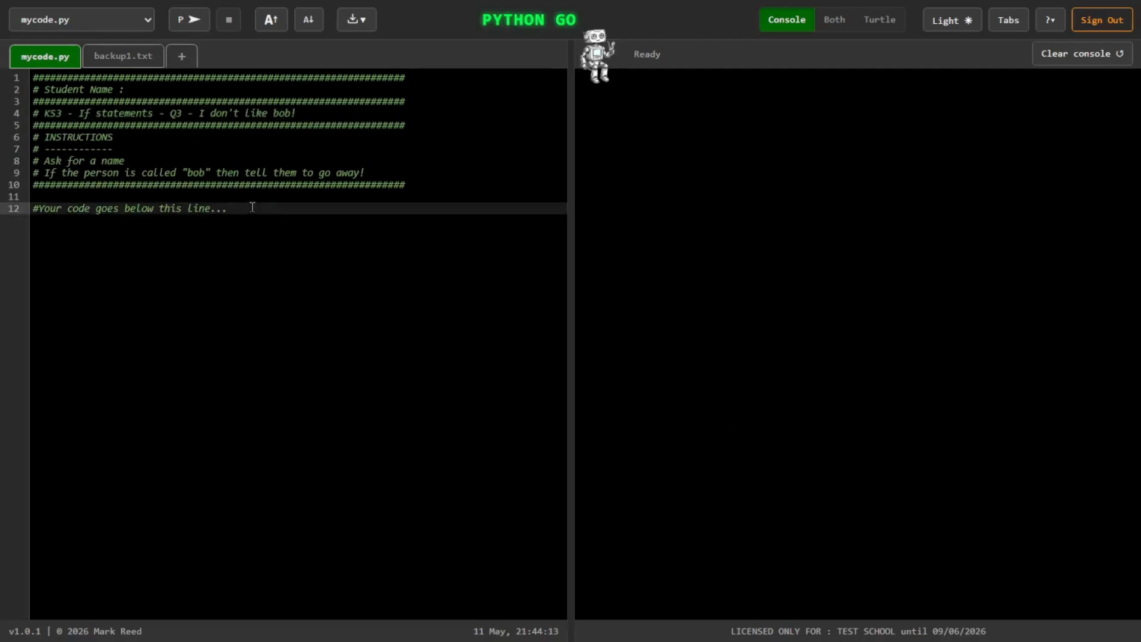
Step: Switch to the Google Docs worksheet, paste the Q3 link into the empty question cell and make it bold
{"action": "key", "text": "alt+Tab"}
{"action": "left_click", "coordinate": [255, 349]}
{"action": "key", "text": "ctrl+v"}
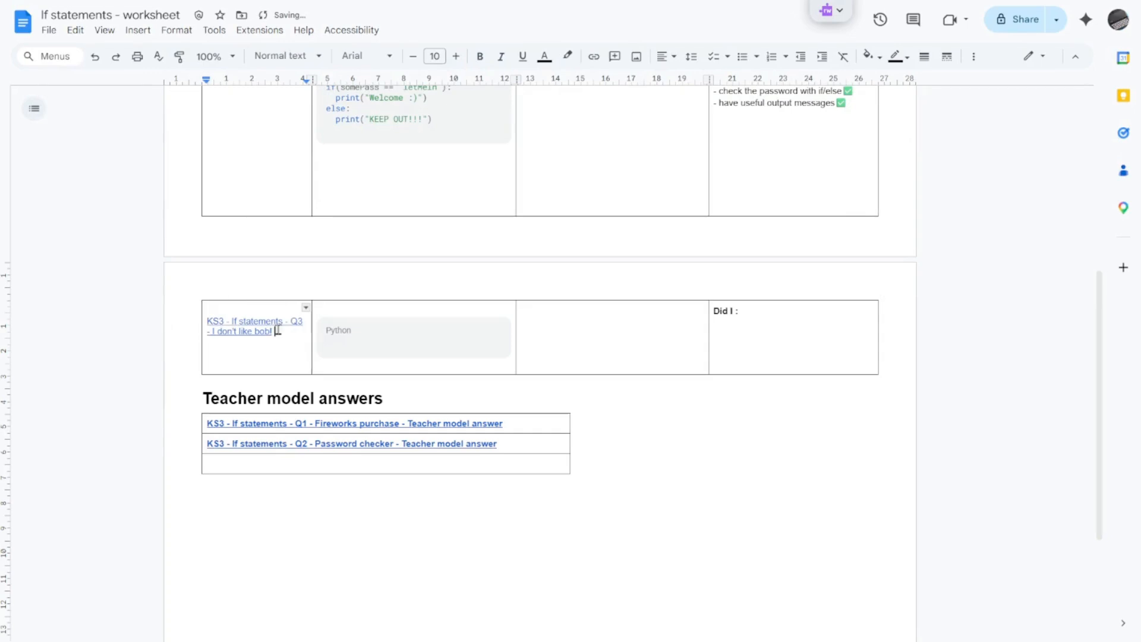
{"action": "triple_click", "coordinate": [276, 332]}
{"action": "key", "text": "ctrl+b"}
{"action": "left_click", "coordinate": [284, 353]}
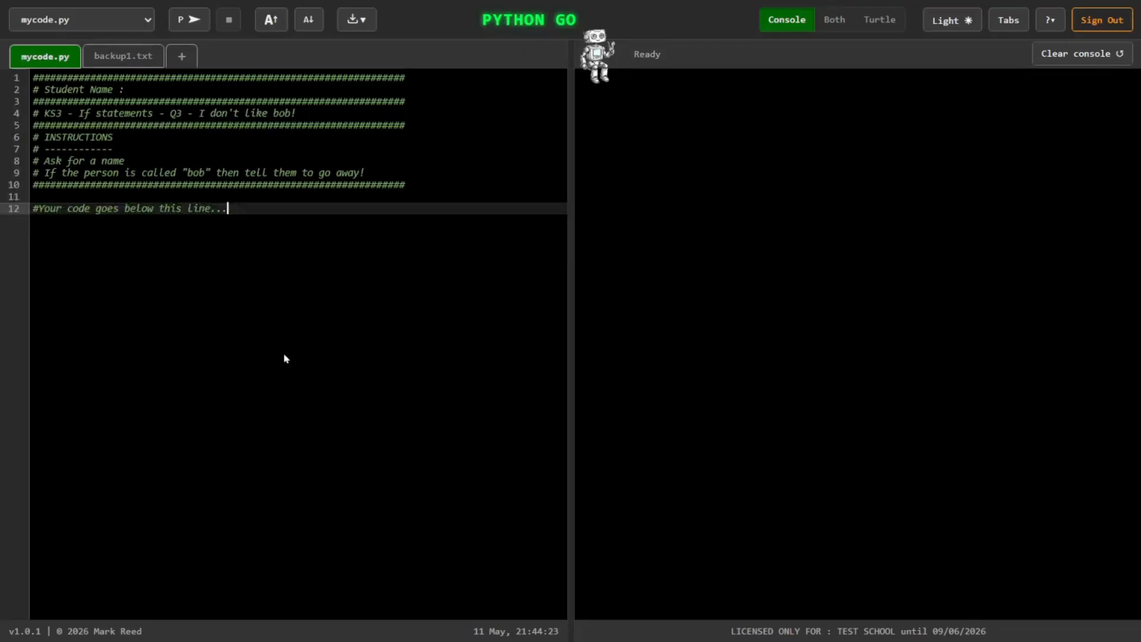
Step: Back in Python Go, fill in the Student Name comment with "Teacher model answer"
{"action": "left_click", "coordinate": [165, 92]}
{"action": "type", "text": "Teacher "}
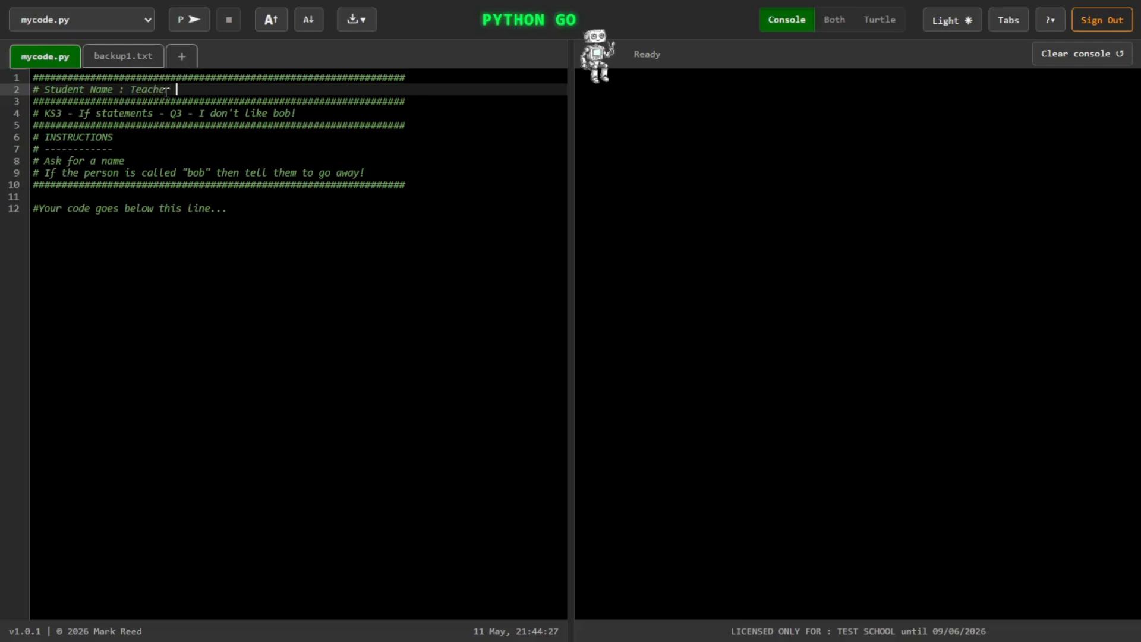
{"action": "type", "text": "mo"}
{"action": "key", "text": "BackSpace"}
{"action": "type", "text": "model answer"}
{"action": "left_click", "coordinate": [186, 229]}
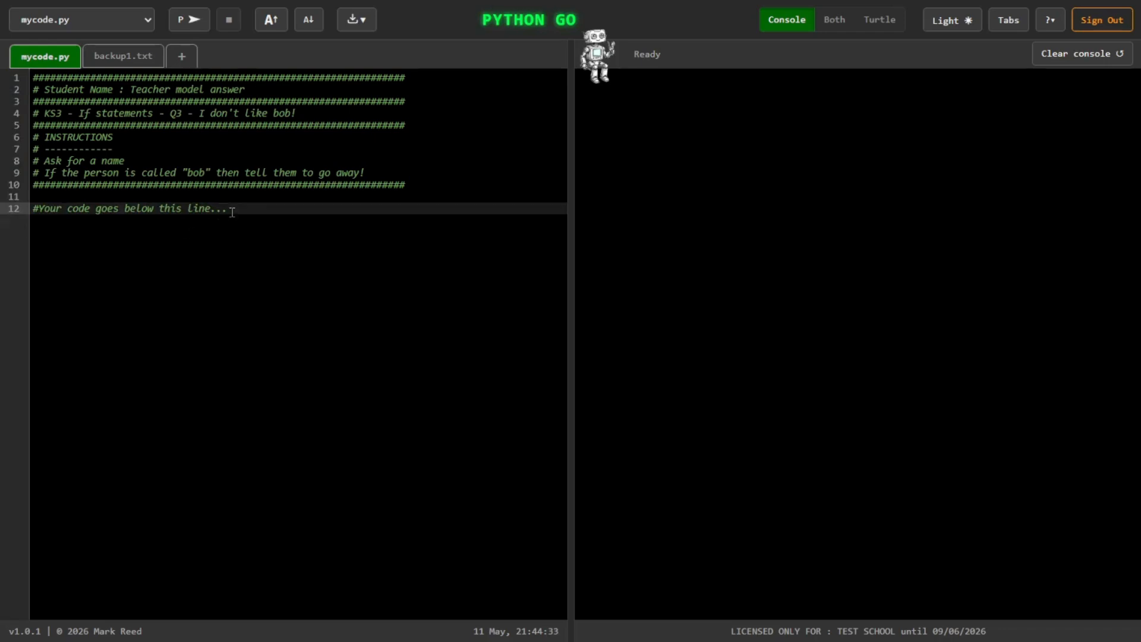
Step: Below the "Your code goes below this line" comment, add the line someName = input("Name? ")
{"action": "key", "text": "Return"}
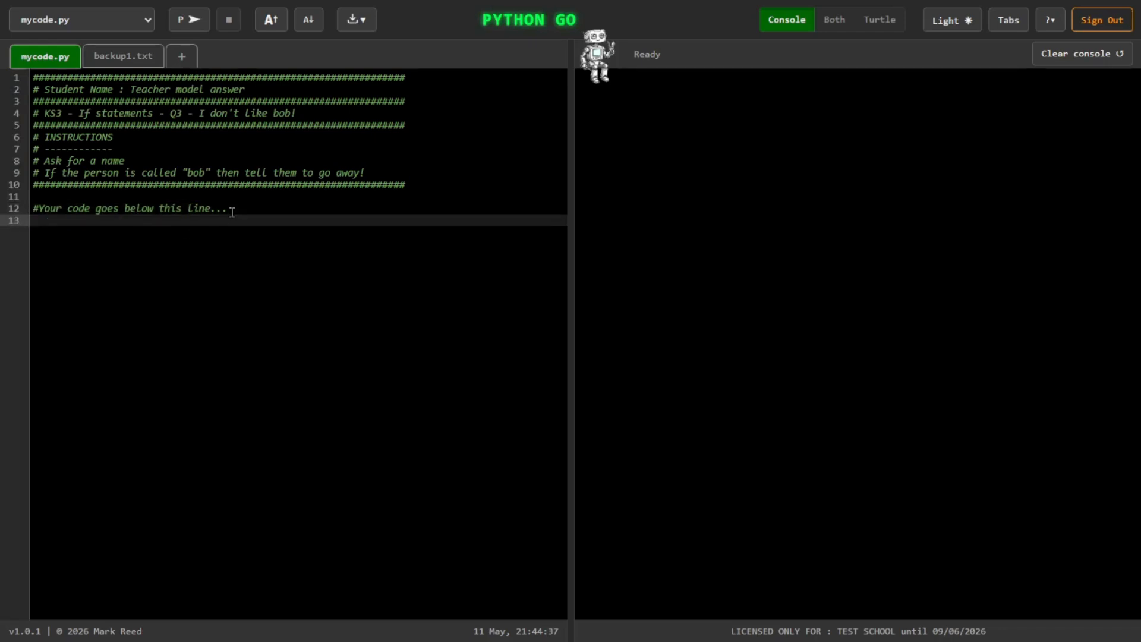
{"action": "type", "text": "someName = input(\"W"}
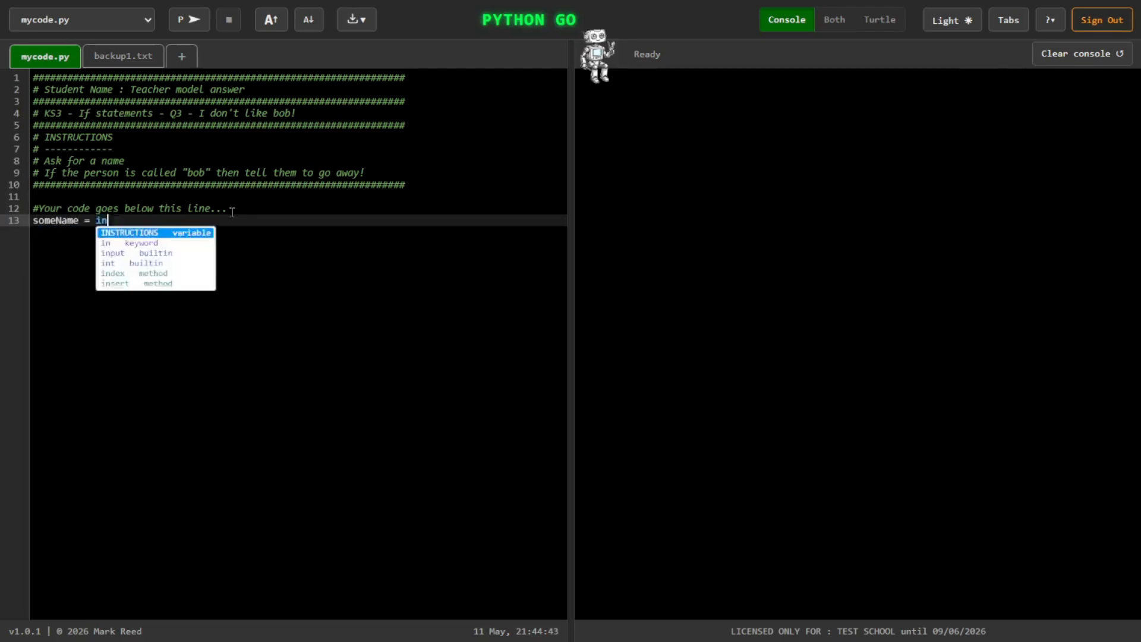
{"action": "key", "text": "BackSpace"}
{"action": "type", "text": "NAme"}
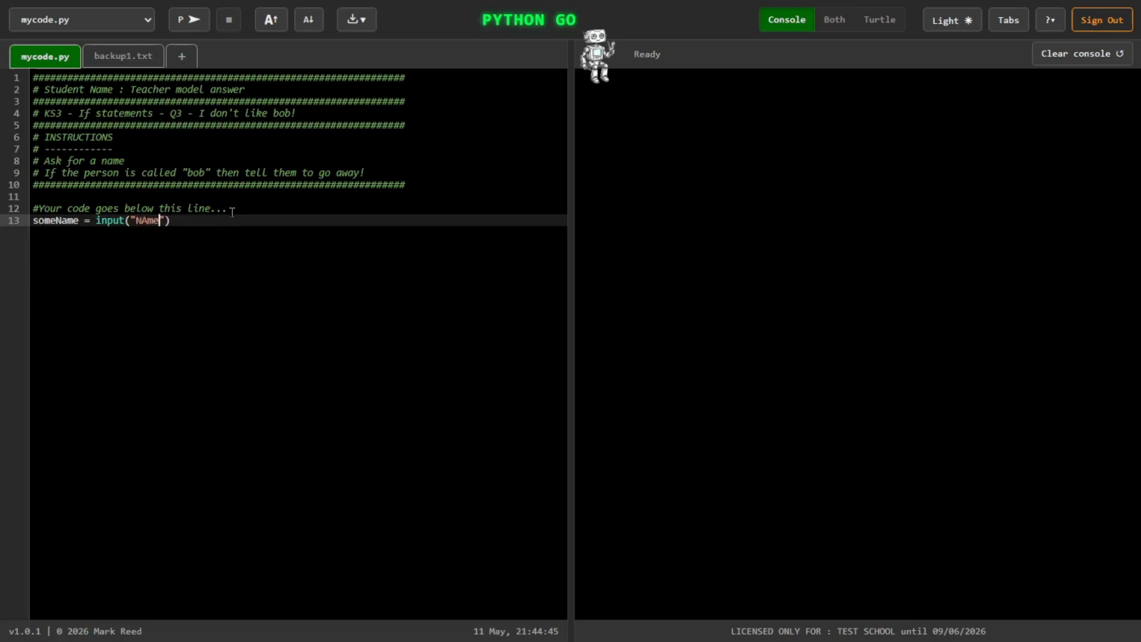
{"action": "key", "text": "BackSpace"}
{"action": "type", "text": "a"}
{"action": "key", "text": "End"}
{"action": "type", "text": "?"}
{"action": "key", "text": "End"}
{"action": "key", "text": "Return"}
Step: Insert a blank line and the comment "#get the name" above the input line
{"action": "key", "text": "Up"}
{"action": "key", "text": "Return"}
{"action": "key", "text": "Return"}
{"action": "key", "text": "Up"}
{"action": "type", "text": "#get the nam"}
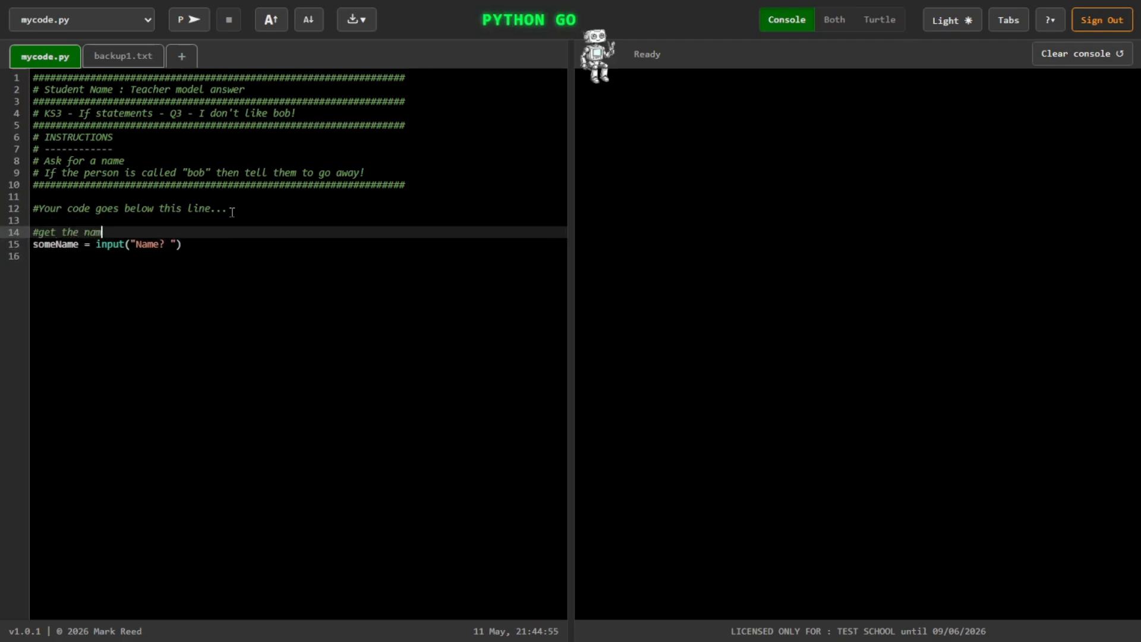
{"action": "key", "text": "Down"}
{"action": "key", "text": "Down"}
Step: Below the input line, add the comment "#Check if they are called bob" and the condition if(someName.lower() == "bob"):
{"action": "key", "text": "Return"}
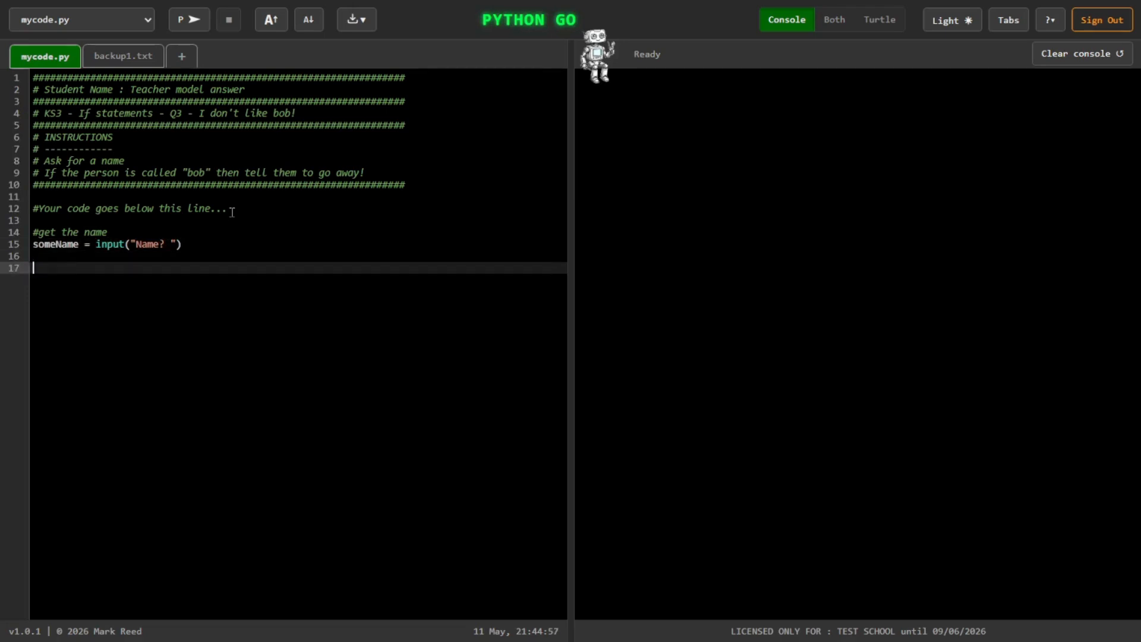
{"action": "type", "text": "#Check if they are called bob"}
{"action": "key", "text": "Return"}
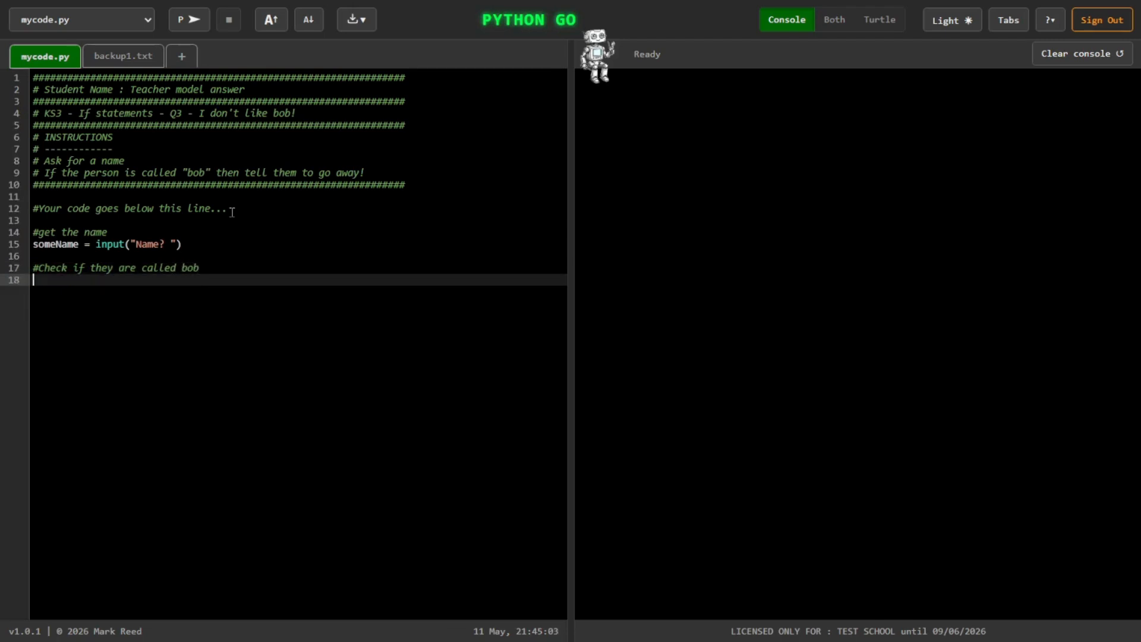
{"action": "type", "text": "if(someNam"}
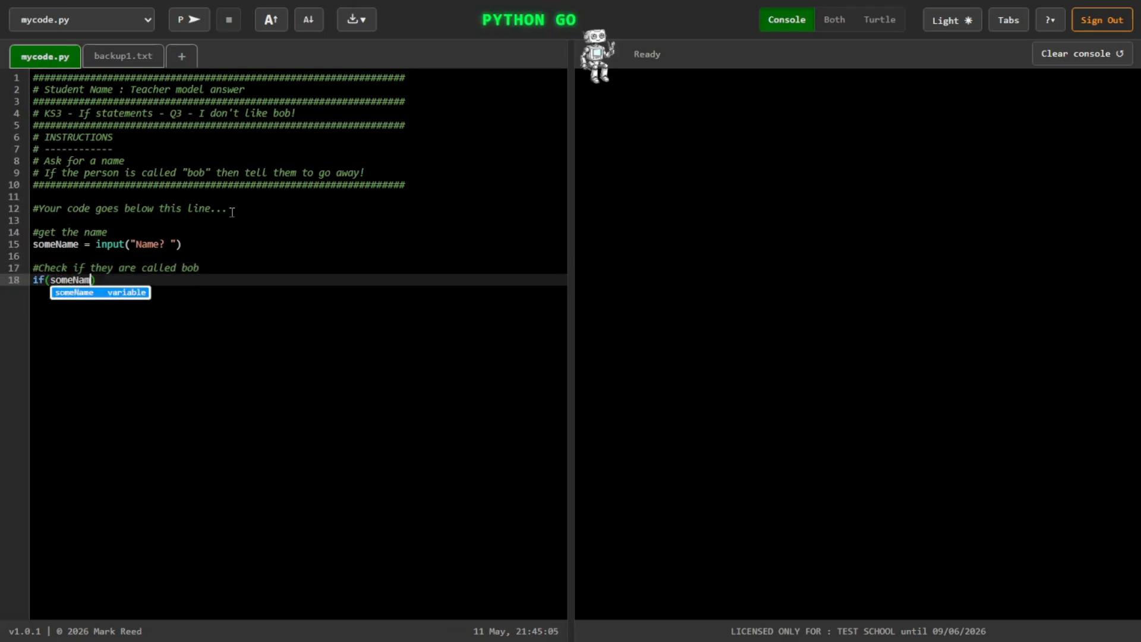
{"action": "type", "text": "e == \"bob"}
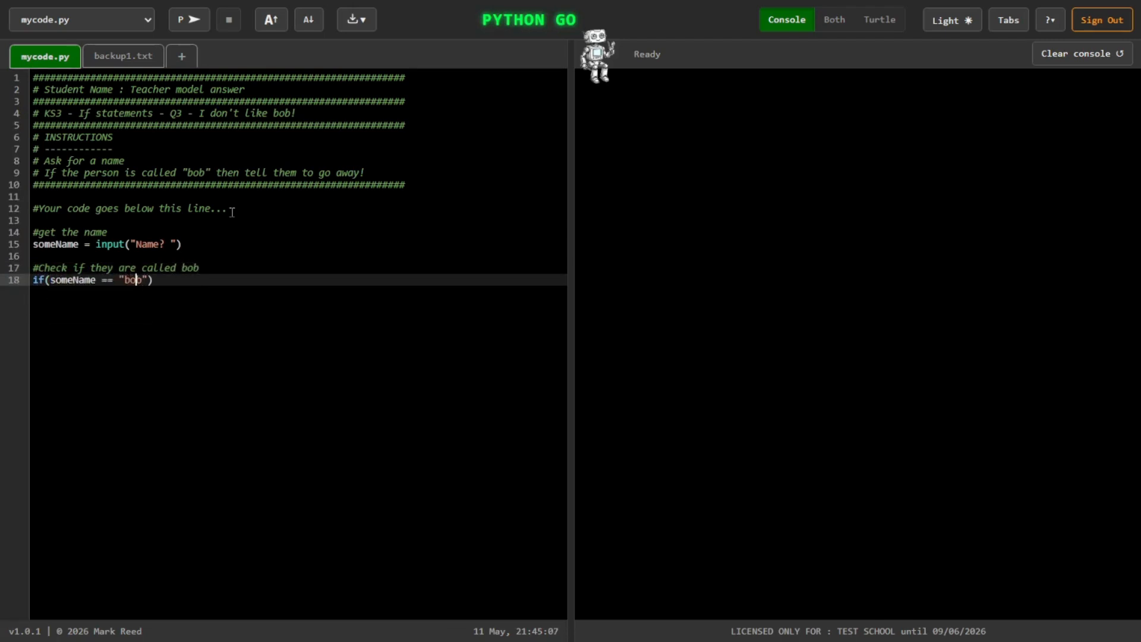
{"action": "type", "text": "."}
{"action": "type", "text": "lower()"}
{"action": "type", "text": "\"):"}
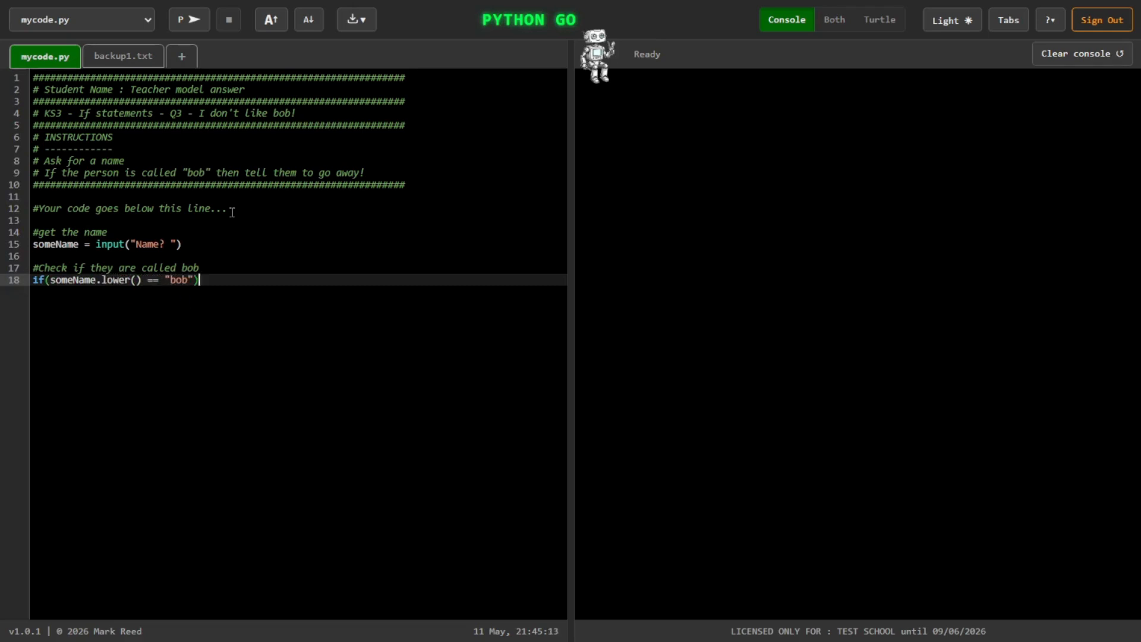
Step: Add the indented line print("go away!") under the if condition
{"action": "key", "text": "Return"}
{"action": "type", "text": "pront(\""}
{"action": "key", "text": "BackSpace"}
{"action": "key", "text": "BackSpace"}
{"action": "key", "text": "BackSpace"}
{"action": "key", "text": "BackSpace"}
{"action": "key", "text": "BackSpace"}
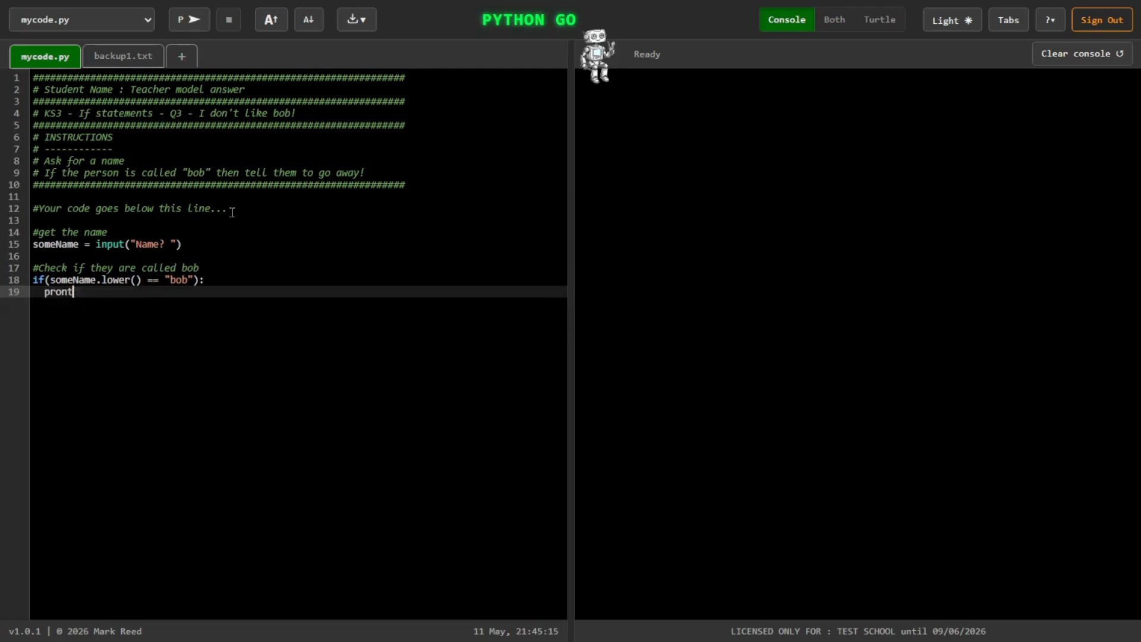
{"action": "type", "text": "int(\"go away!"}
{"action": "left_click", "coordinate": [180, 294]}
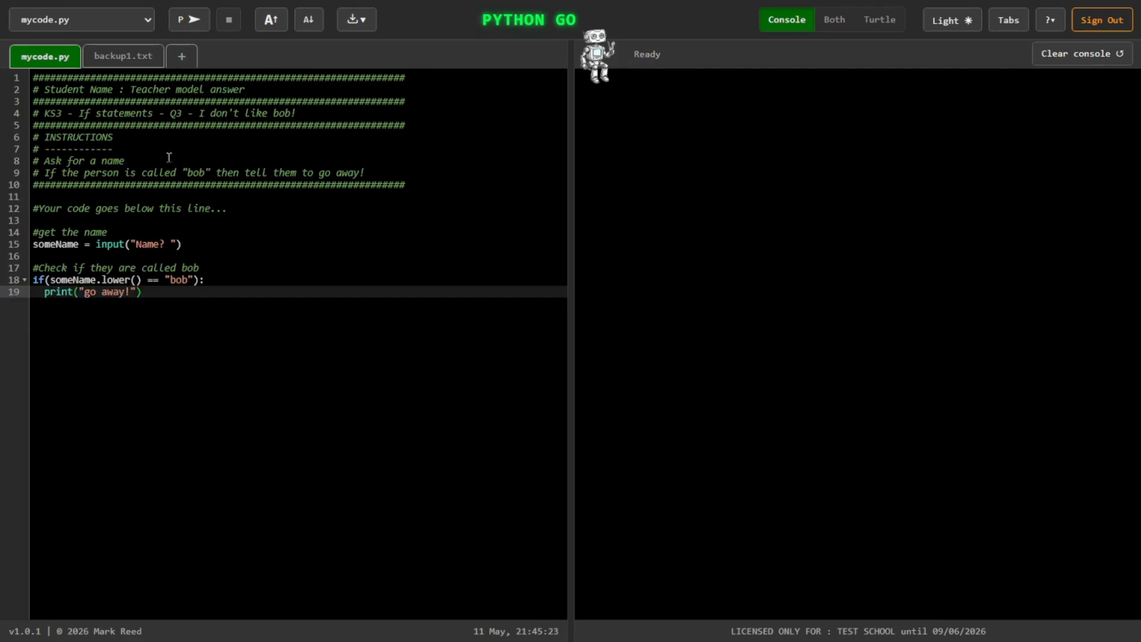
Step: Test the program by running it twice, answering the name prompt with "fds" and then "Bob"
{"action": "left_click", "coordinate": [198, 25]}
{"action": "type", "text": "fds"}
{"action": "key", "text": "Return"}
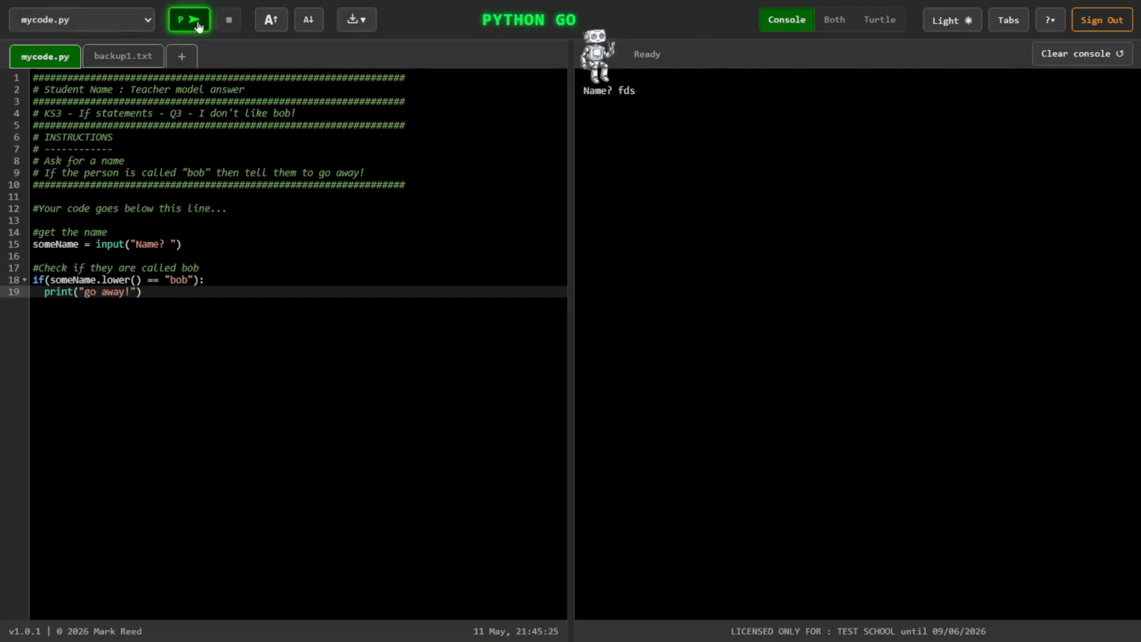
{"action": "left_click", "coordinate": [198, 25]}
{"action": "type", "text": "Bob"}
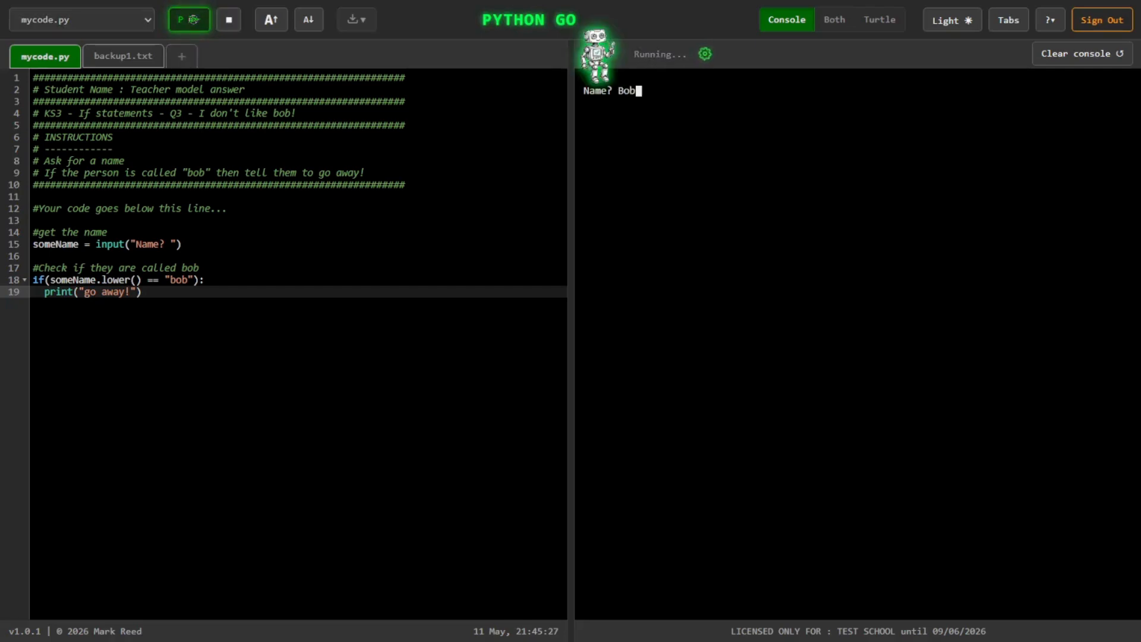
{"action": "key", "text": "Return"}
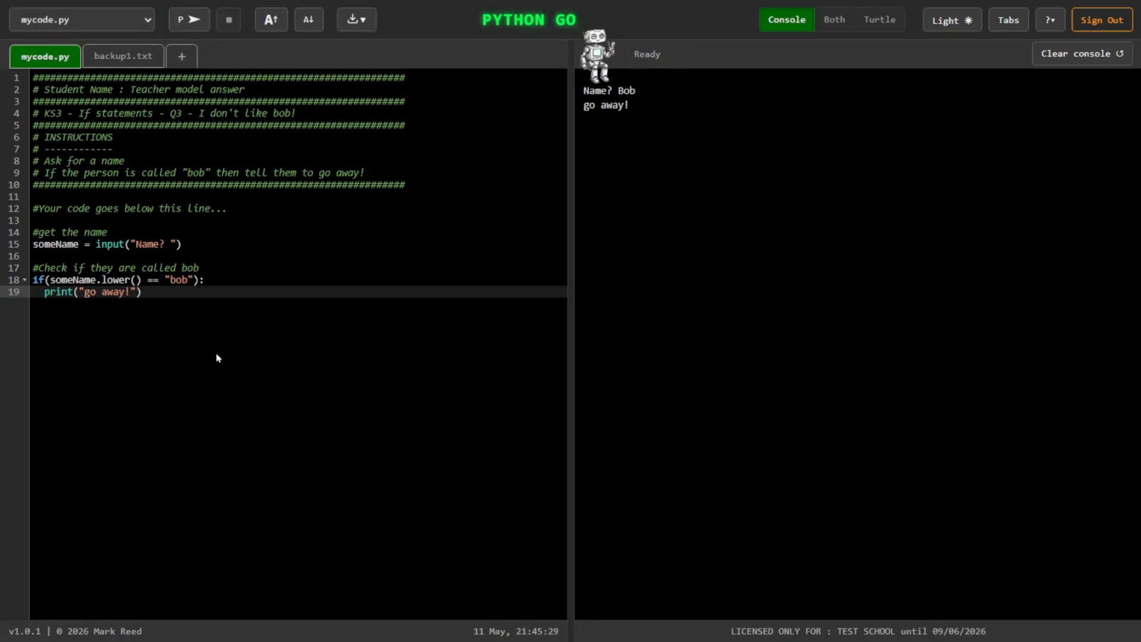
Step: Copy a share link to the finished code with the display text "KS3 - If statements - Q3 - I don't like bob! - Teacher model answer"
{"action": "left_click_drag", "start_coordinate": [308, 109], "coordinate": [45, 113]}
{"action": "key", "text": "ctrl+c"}
{"action": "left_click", "coordinate": [357, 20]}
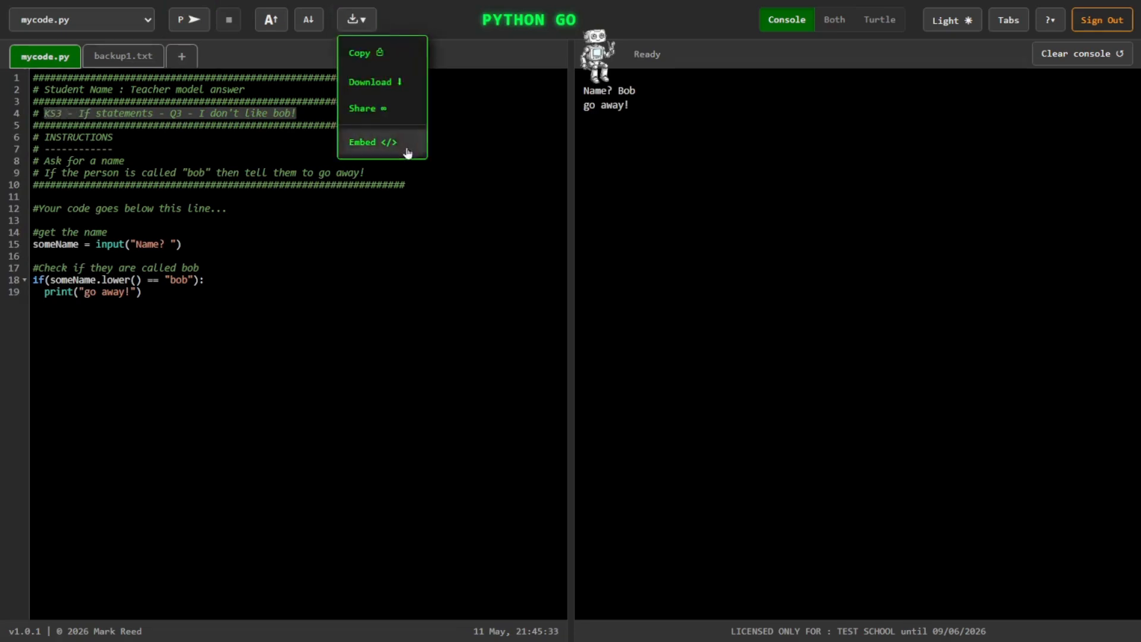
{"action": "left_click", "coordinate": [385, 114]}
{"action": "key", "text": "ctrl+v"}
{"action": "type", "text": "- Teacher model answe"}
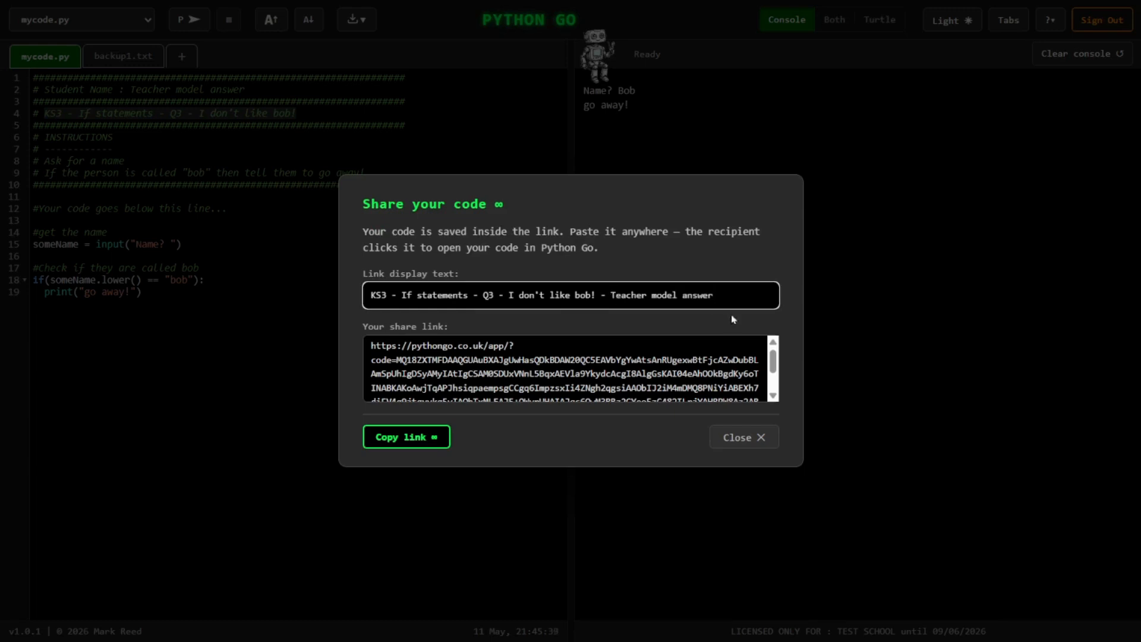
{"action": "left_click", "coordinate": [433, 440]}
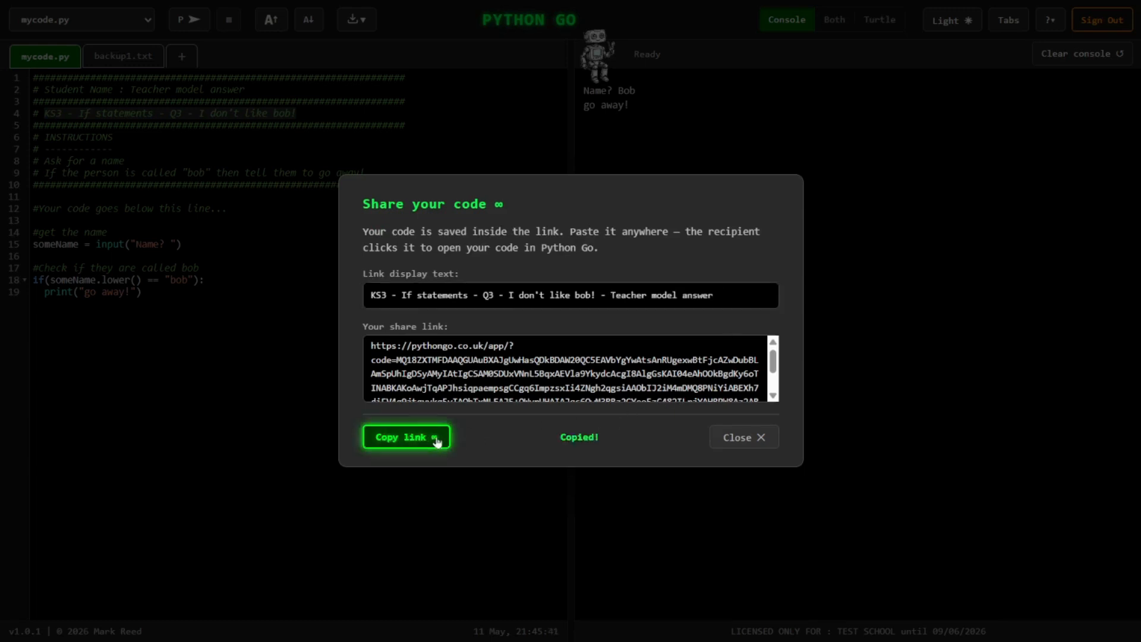
{"action": "left_click", "coordinate": [739, 439]}
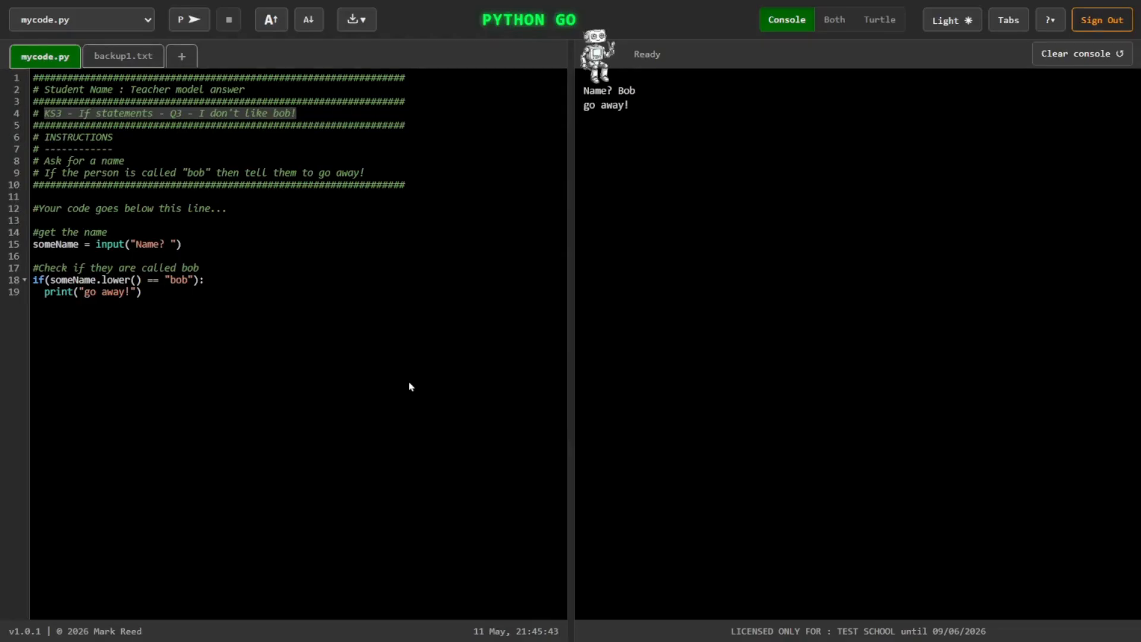
Step: Switch to the Google Docs worksheet and paste the model answer link into the empty row under Teacher model answers
{"action": "key", "text": "alt+Tab"}
{"action": "left_click", "coordinate": [275, 463]}
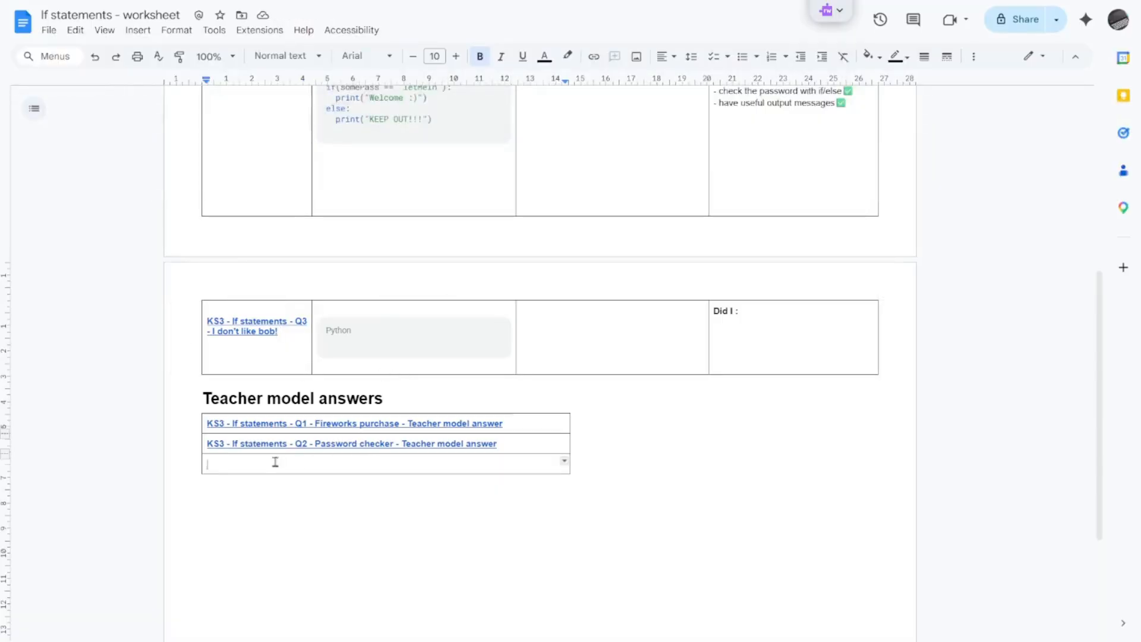
{"action": "key", "text": "ctrl+v"}
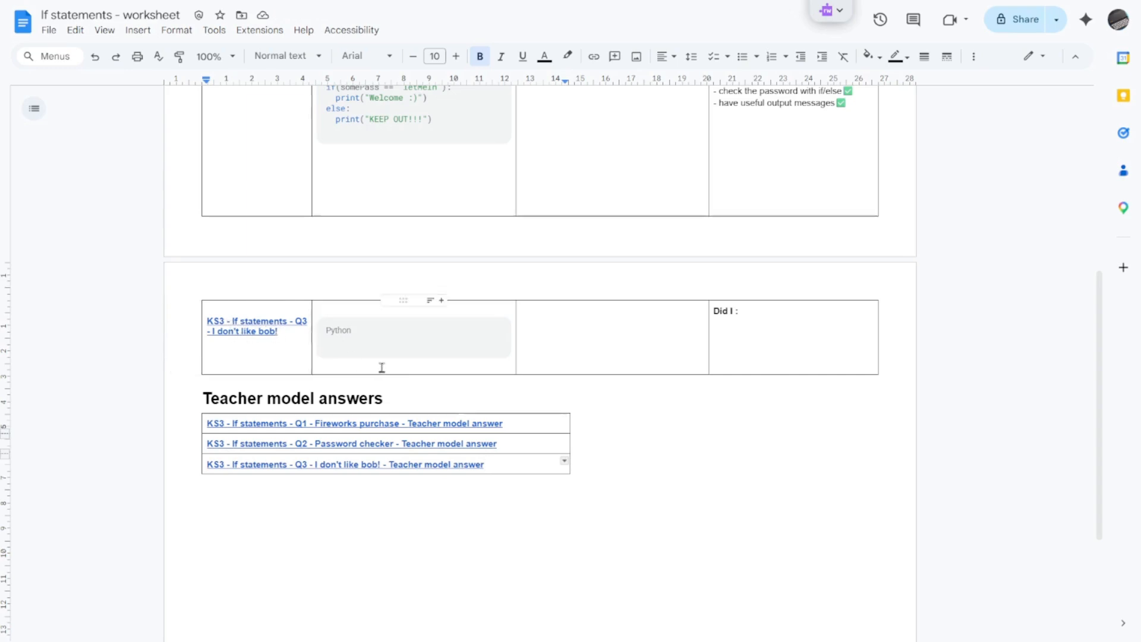
Step: Copy the Q2 self-assessment checklist items into the Q3 self-assessment cell under "Did I :", with a leading dash on the first item
{"action": "scroll", "coordinate": [381, 367], "scroll_direction": "up", "scroll_amount": 3}
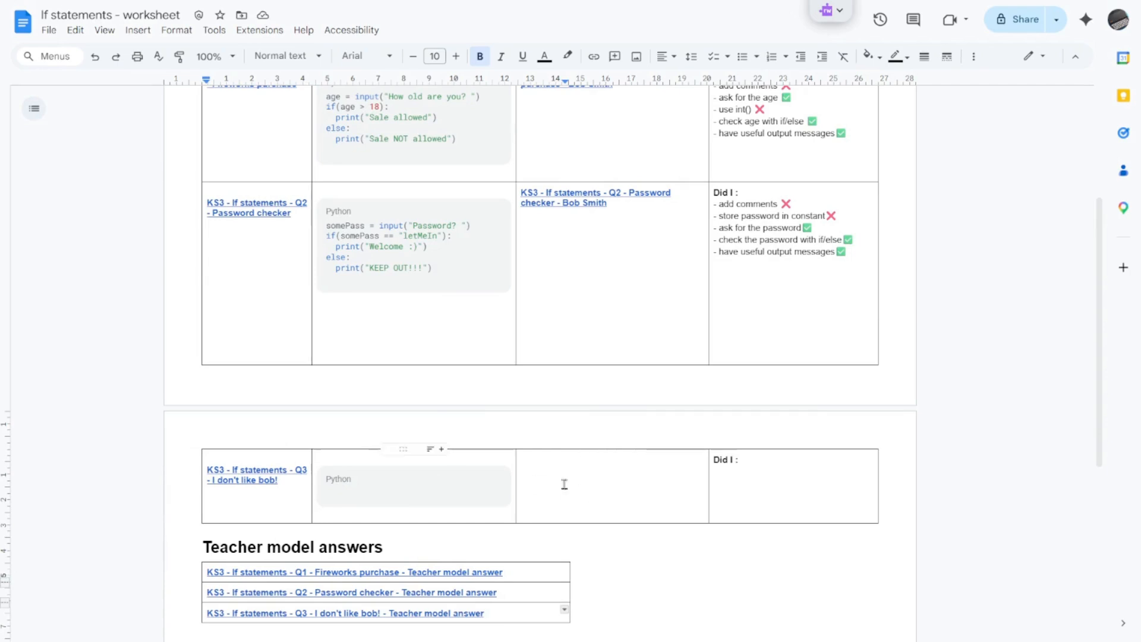
{"action": "left_click", "coordinate": [742, 479]}
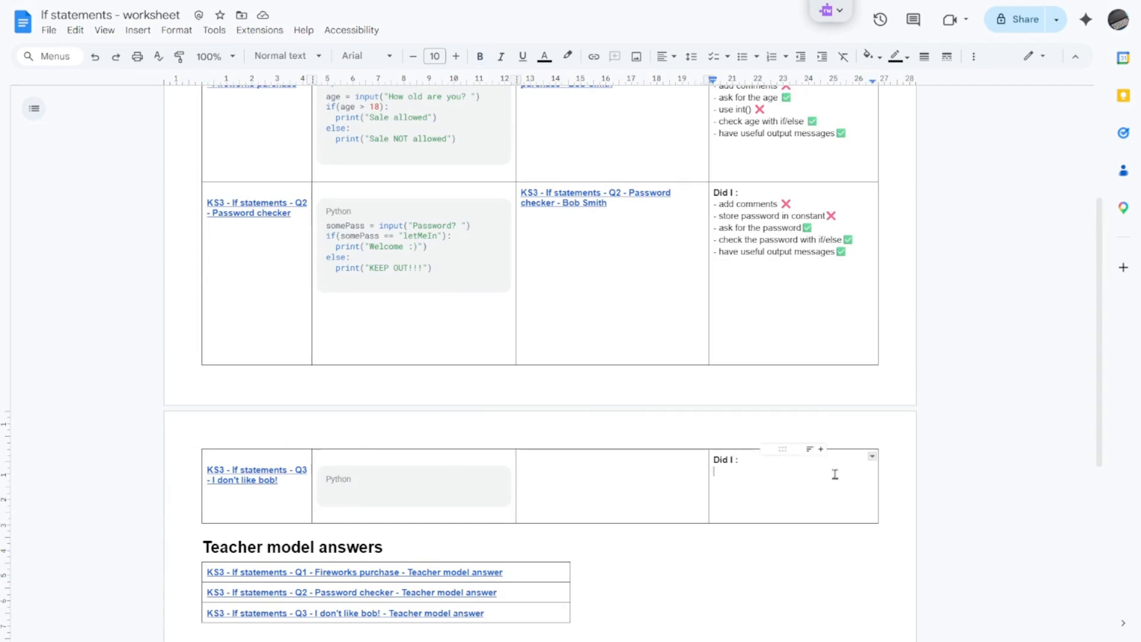
{"action": "type", "text": "-"}
{"action": "left_click_drag", "start_coordinate": [852, 254], "coordinate": [716, 210]}
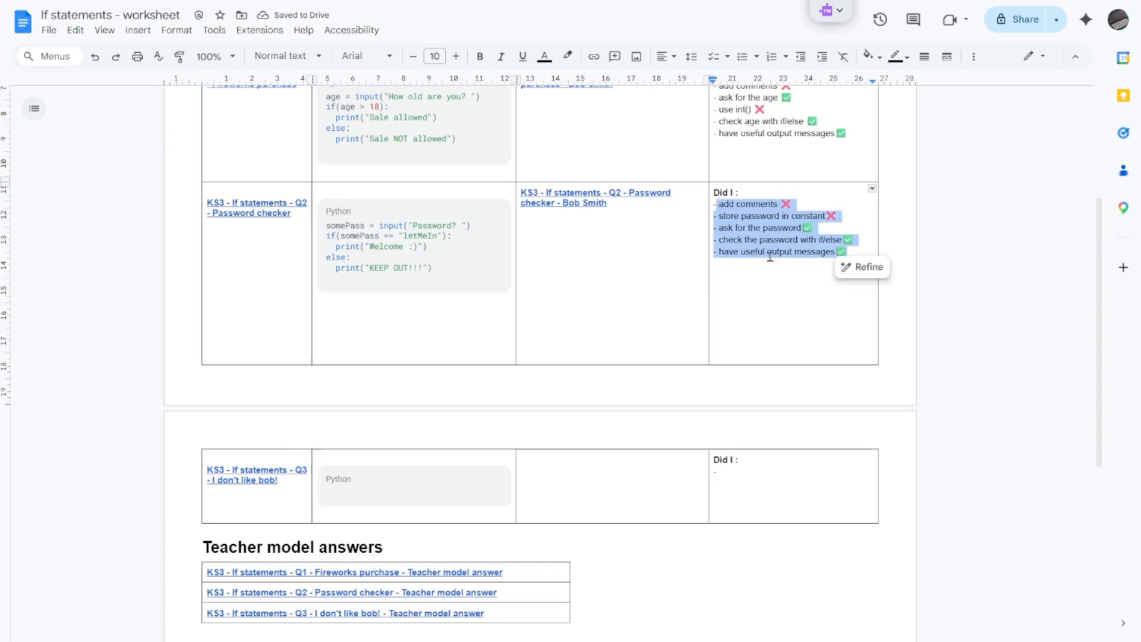
{"action": "left_click", "coordinate": [728, 477]}
{"action": "key", "text": "ctrl+v"}
{"action": "key", "text": "ctrl+z"}
{"action": "key", "text": "BackSpace"}
{"action": "key", "text": "ctrl+v"}
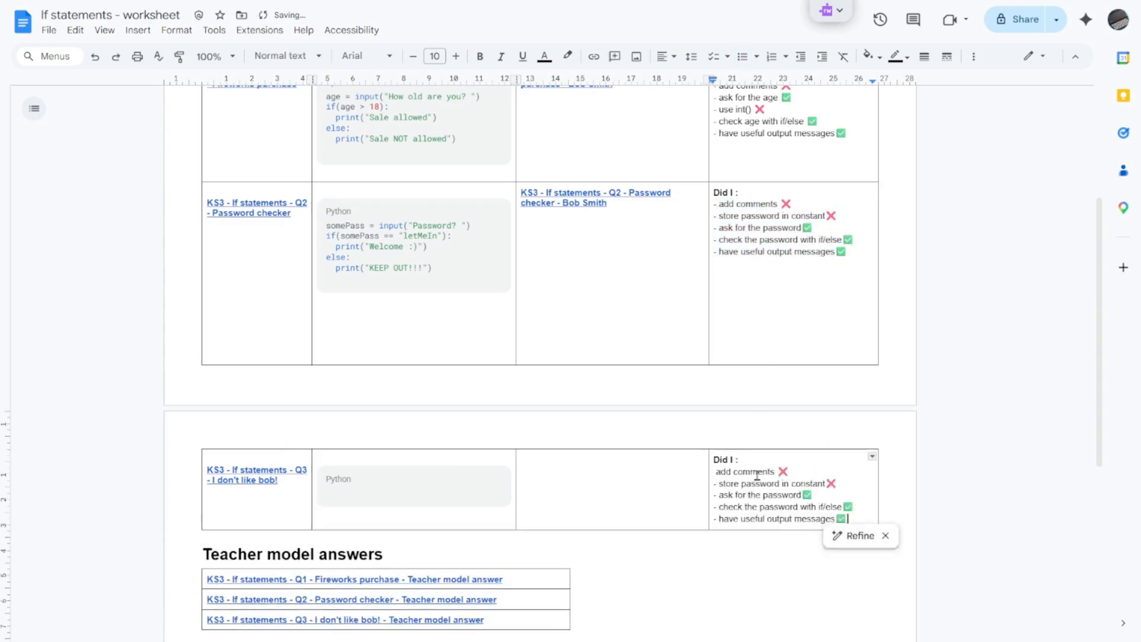
{"action": "left_click", "coordinate": [717, 470]}
{"action": "type", "text": "-"}
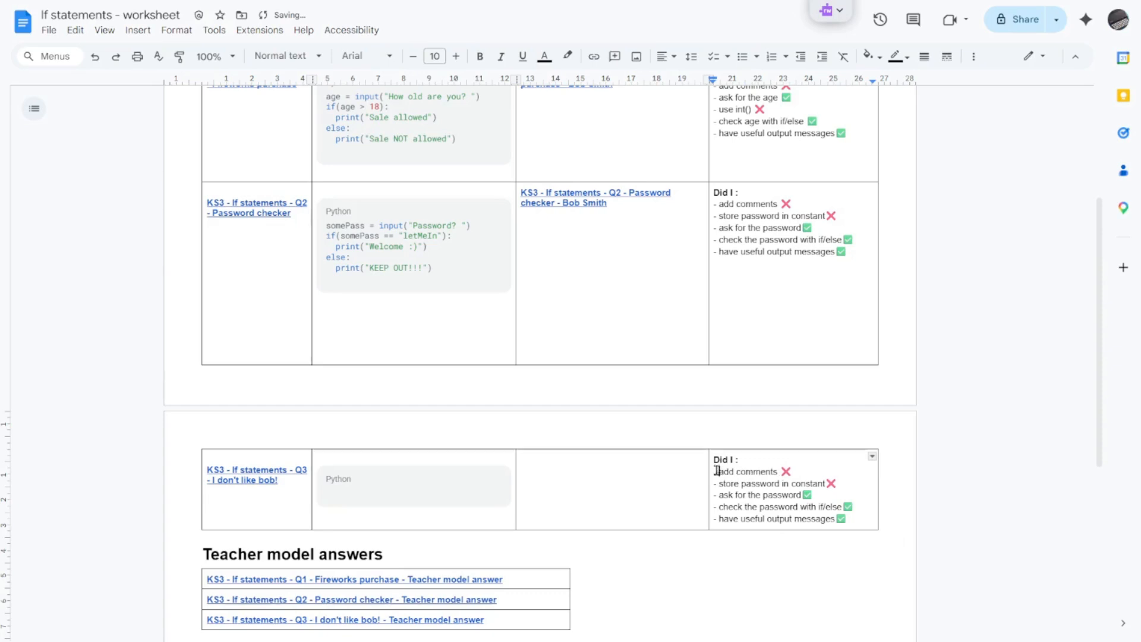
{"action": "key", "text": "ctrl+z"}
{"action": "left_click", "coordinate": [875, 469]}
{"action": "key", "text": "BackSpace"}
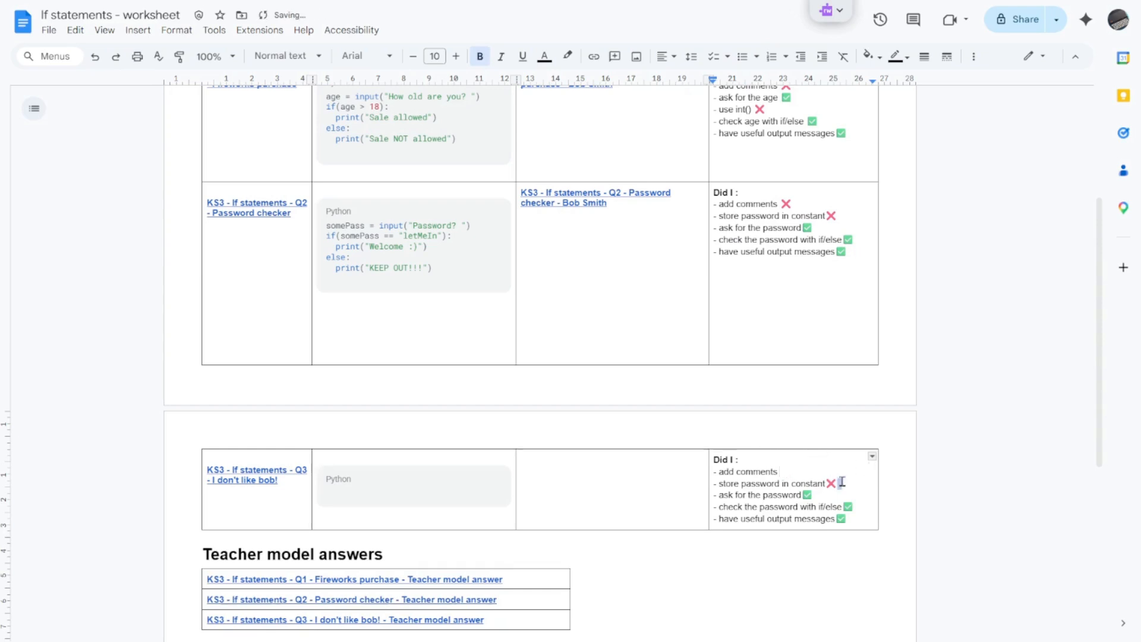
{"action": "left_click", "coordinate": [835, 483]}
{"action": "key", "text": "Delete"}
{"action": "key", "text": "ctrl+z"}
{"action": "key", "text": "ctrl+z"}
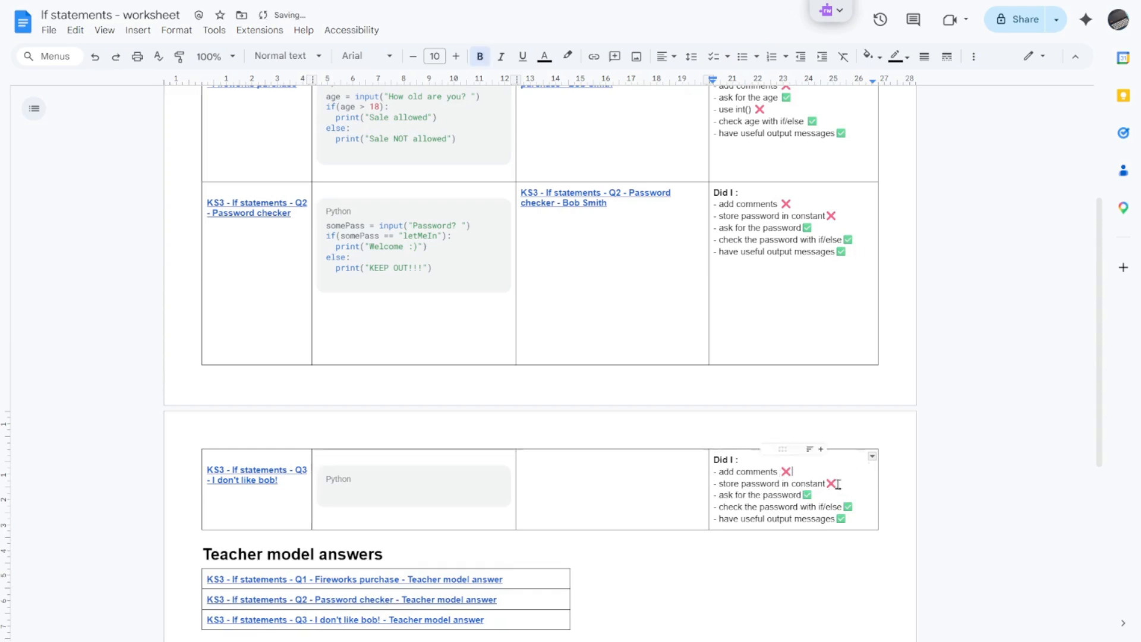
Step: Remove the tick and cross emojis from all five items of the Q3 checklist
{"action": "key", "text": "BackSpace"}
{"action": "left_click", "coordinate": [817, 471]}
{"action": "key", "text": "BackSpace"}
{"action": "left_click", "coordinate": [825, 495]}
{"action": "key", "text": "BackSpace"}
{"action": "left_click", "coordinate": [856, 505]}
{"action": "key", "text": "BackSpace"}
{"action": "left_click", "coordinate": [848, 518]}
{"action": "key", "text": "BackSpace"}
Step: Replace the second Q3 checklist item with "get the name" and delete the "ask for the password" line
{"action": "left_click_drag", "start_coordinate": [826, 484], "coordinate": [719, 484]}
{"action": "type", "text": "get the name"}
{"action": "left_click_drag", "start_coordinate": [805, 496], "coordinate": [718, 497]}
{"action": "key", "text": "BackSpace"}
{"action": "key", "text": "BackSpace"}
{"action": "key", "text": "BackSpace"}
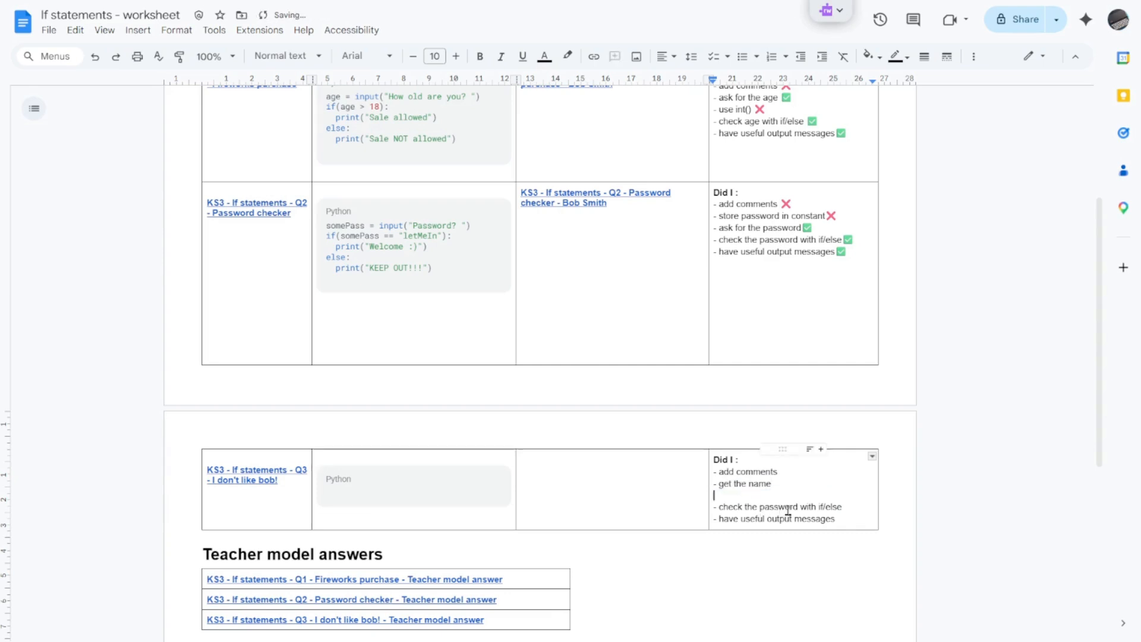
{"action": "key", "text": "BackSpace"}
Step: Reword the last two Q3 checklist items as "check if name is bob" and "have a useful output message"
{"action": "left_click_drag", "start_coordinate": [843, 496], "coordinate": [746, 495]}
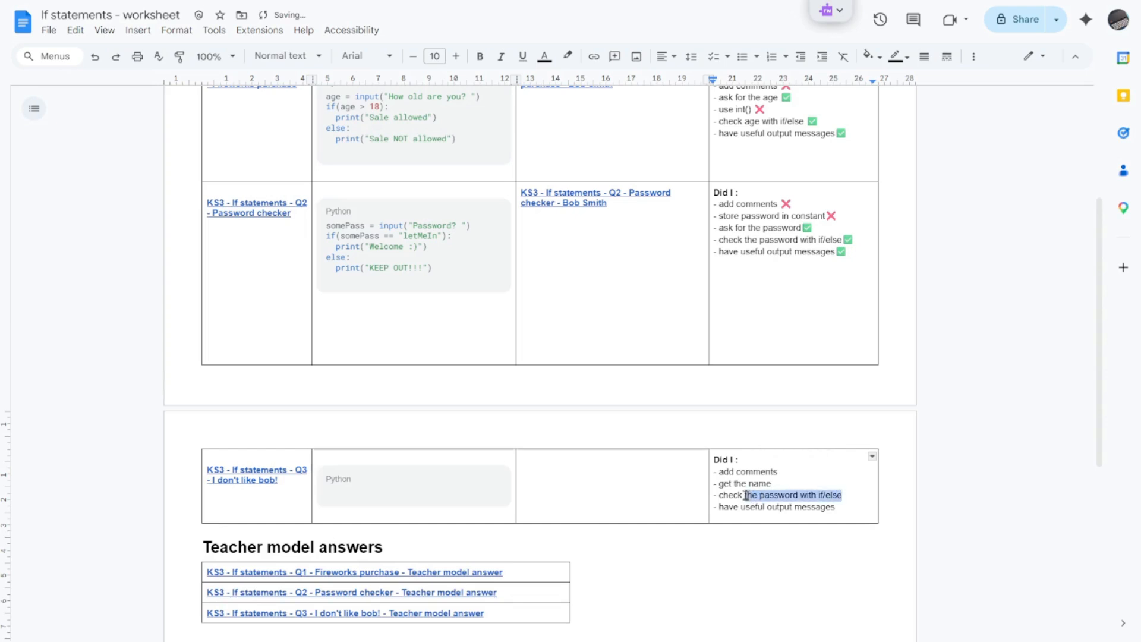
{"action": "type", "text": "if name is bob"}
{"action": "left_click", "coordinate": [743, 507]}
{"action": "type", "text": "a"}
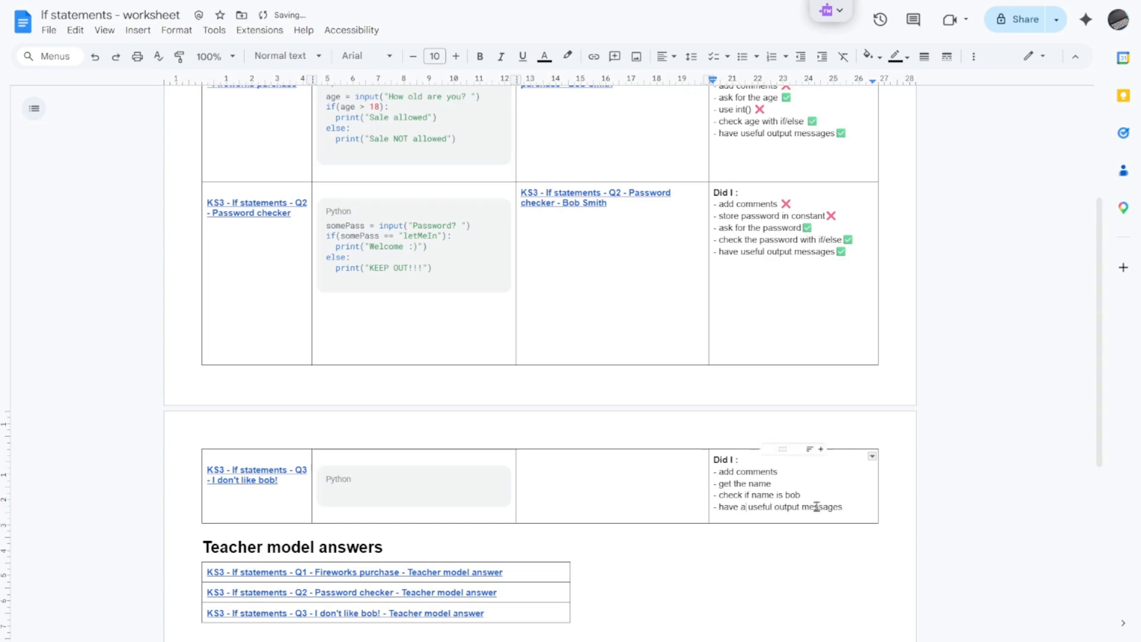
{"action": "key", "text": "BackSpace"}
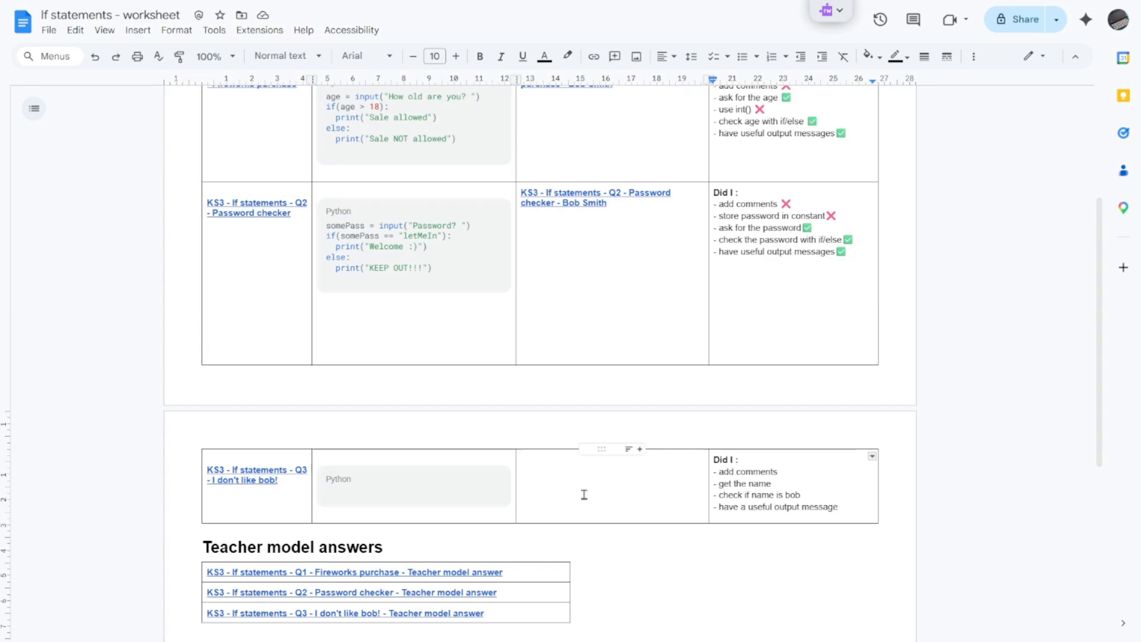
Step: Clear the sample code from the Q1 and Q2 code blocks and delete both student share links
{"action": "scroll", "coordinate": [527, 471], "scroll_direction": "up", "scroll_amount": 3}
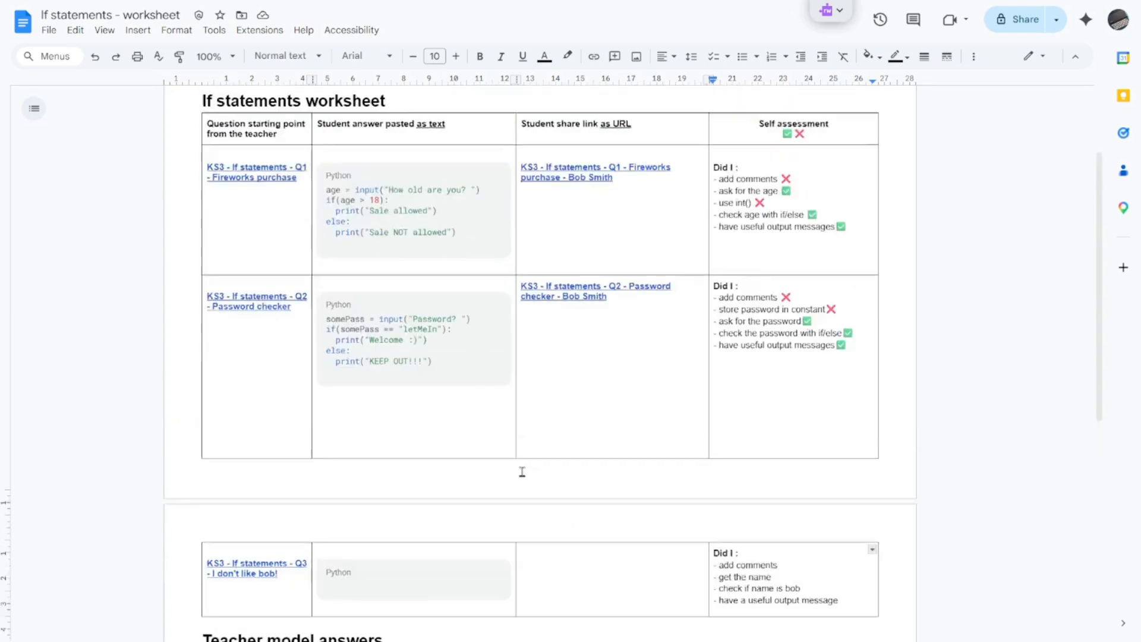
{"action": "left_click_drag", "start_coordinate": [464, 425], "coordinate": [327, 360]}
{"action": "key", "text": "BackSpace"}
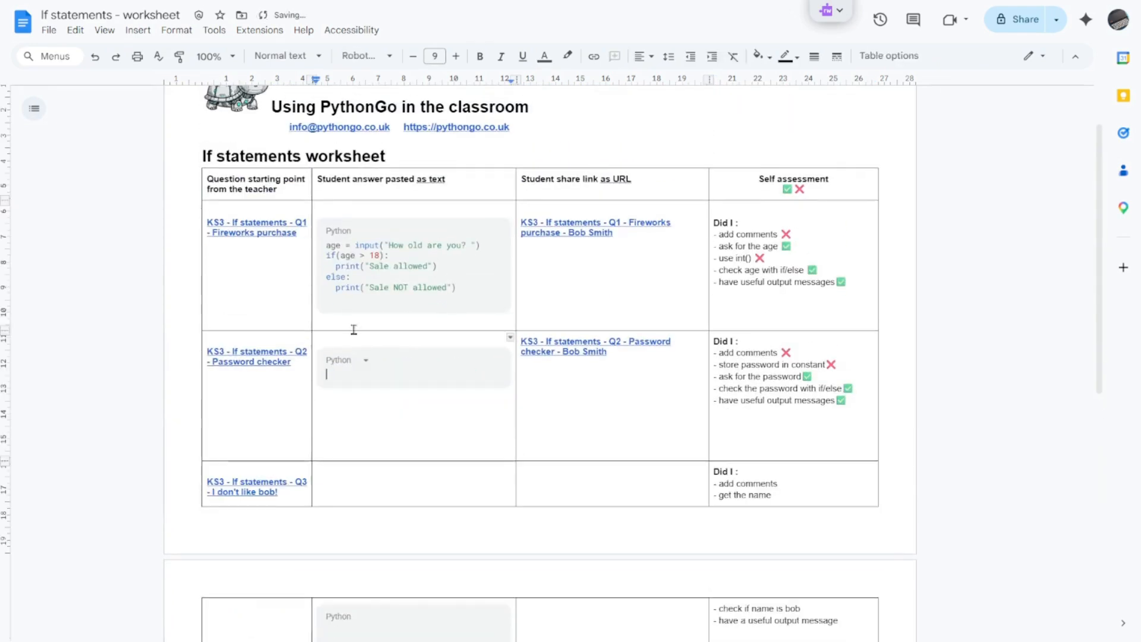
{"action": "left_click_drag", "start_coordinate": [478, 290], "coordinate": [321, 240]}
{"action": "key", "text": "BackSpace"}
{"action": "left_click_drag", "start_coordinate": [665, 326], "coordinate": [530, 239]}
{"action": "key", "text": "BackSpace"}
Step: Remove the tick and cross emojis from every item of the Q1 Fireworks purchase checklist
{"action": "left_click", "coordinate": [789, 236]}
{"action": "key", "text": "BackSpace"}
{"action": "left_click", "coordinate": [790, 247]}
{"action": "key", "text": "BackSpace"}
{"action": "left_click", "coordinate": [764, 258]}
{"action": "key", "text": "BackSpace"}
{"action": "left_click", "coordinate": [820, 271]}
{"action": "key", "text": "BackSpace"}
{"action": "left_click", "coordinate": [857, 283]}
{"action": "key", "text": "BackSpace"}
Step: Remove the tick and cross emojis from every item of the Q2 Password checker checklist
{"action": "left_click", "coordinate": [792, 314]}
{"action": "key", "text": "BackSpace"}
{"action": "left_click", "coordinate": [835, 327]}
{"action": "key", "text": "BackSpace"}
{"action": "left_click", "coordinate": [814, 340]}
{"action": "key", "text": "BackSpace"}
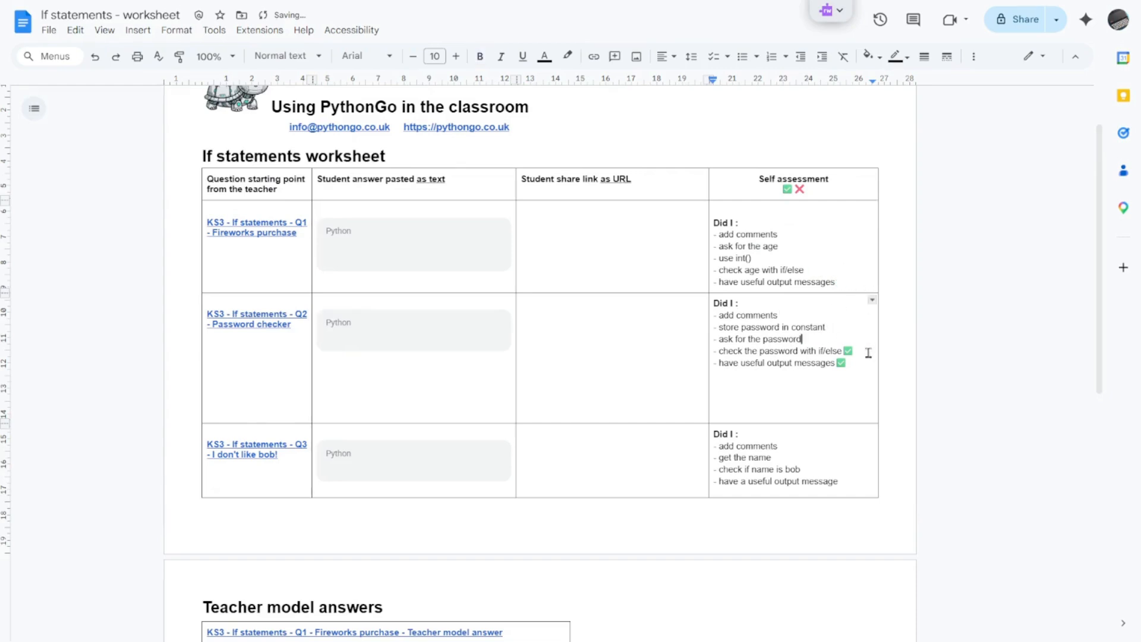
{"action": "left_click", "coordinate": [851, 351]}
{"action": "key", "text": "BackSpace"}
{"action": "left_click", "coordinate": [849, 364]}
{"action": "key", "text": "BackSpace"}
Step: Add an extra blank line inside the Q2 and Q3 Python code blocks
{"action": "left_click", "coordinate": [344, 325]}
{"action": "key", "text": "Return"}
{"action": "left_click", "coordinate": [350, 458]}
{"action": "key", "text": "Return"}
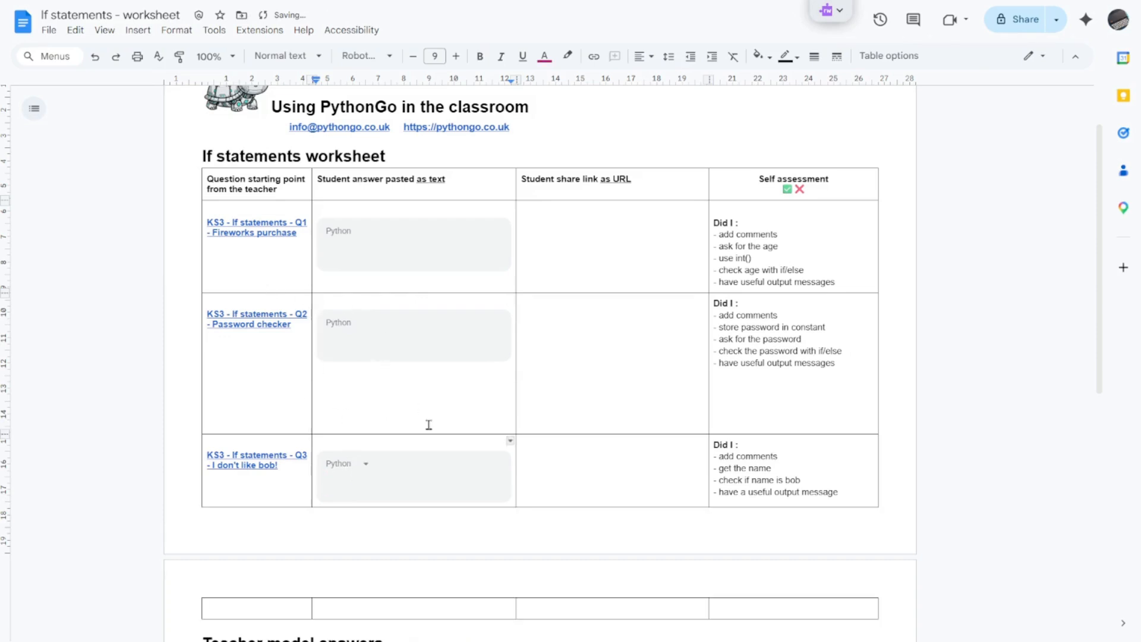
Step: Delete the surplus blank lines below the Q2 code block to shorten its table row
{"action": "left_click", "coordinate": [413, 406]}
{"action": "key", "text": "BackSpace"}
{"action": "key", "text": "BackSpace"}
{"action": "key", "text": "BackSpace"}
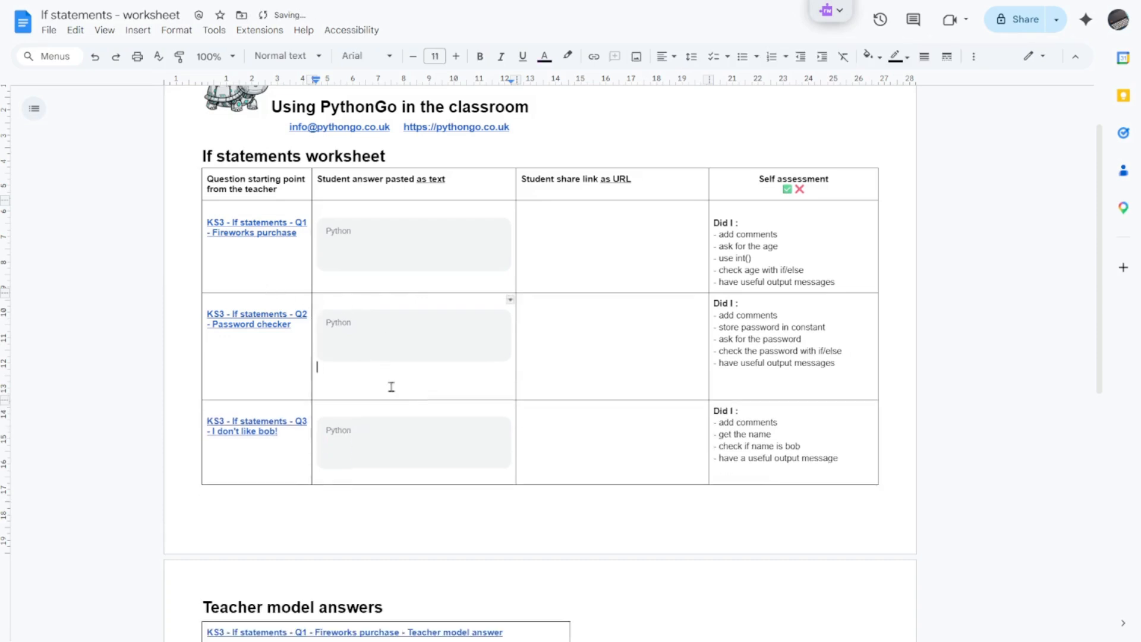
{"action": "key", "text": "BackSpace"}
{"action": "key", "text": "BackSpace"}
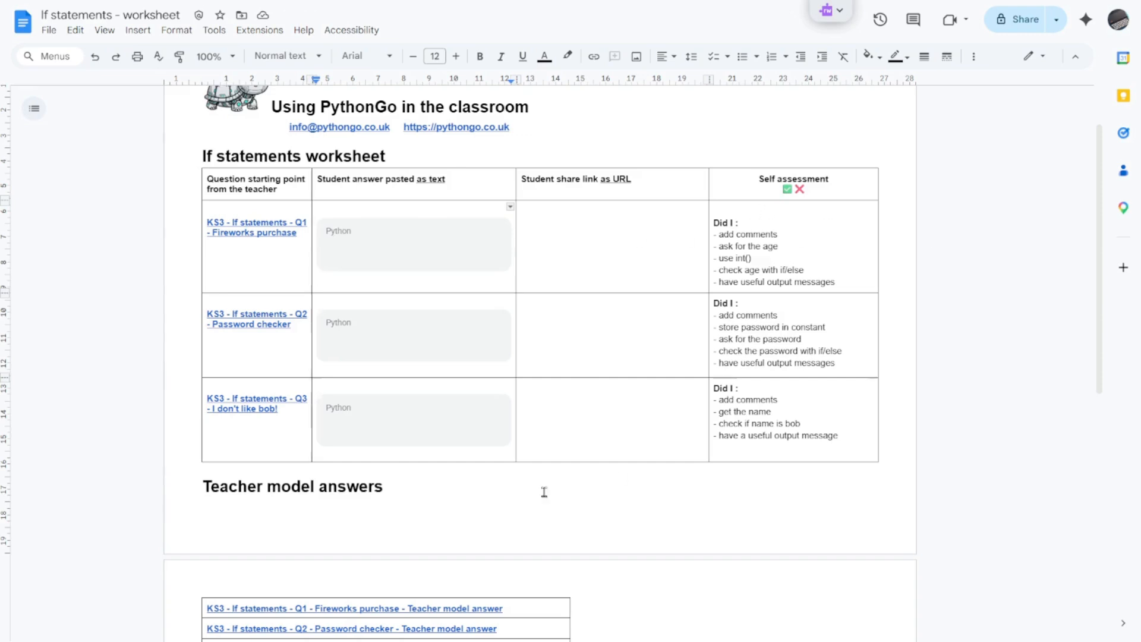
Step: Insert a page break before the "Teacher model answers" heading and check the layout of both pages
{"action": "scroll", "coordinate": [319, 421], "scroll_direction": "down", "scroll_amount": 4}
{"action": "left_click", "coordinate": [203, 264]}
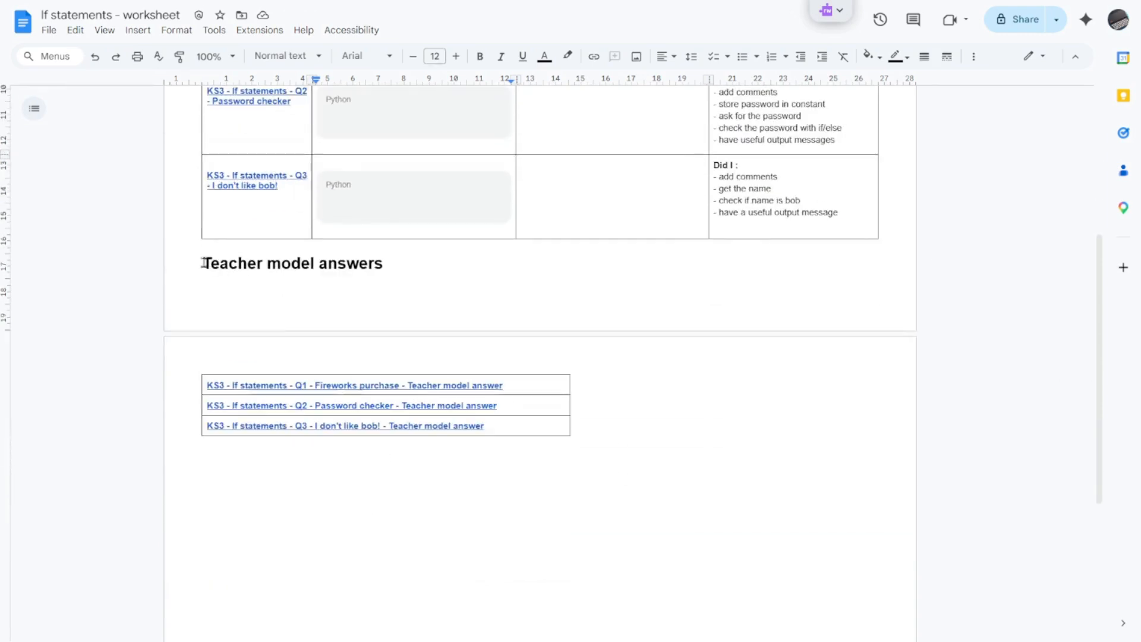
{"action": "key", "text": "ctrl+Return"}
{"action": "scroll", "coordinate": [413, 296], "scroll_direction": "up", "scroll_amount": 5}
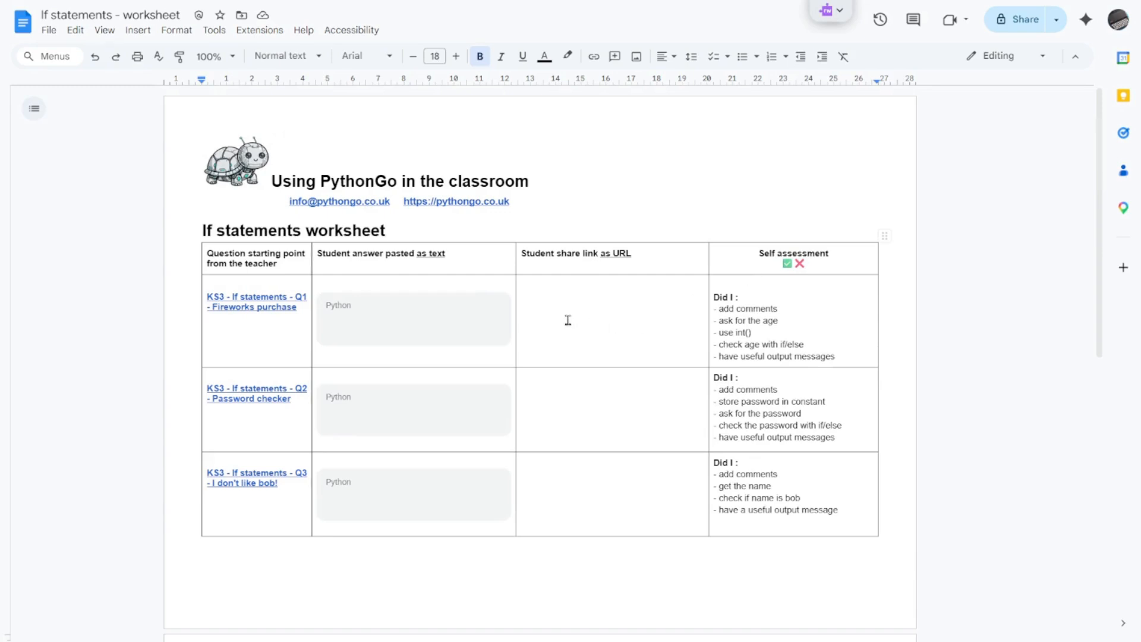
{"action": "scroll", "coordinate": [450, 458], "scroll_direction": "down", "scroll_amount": 3}
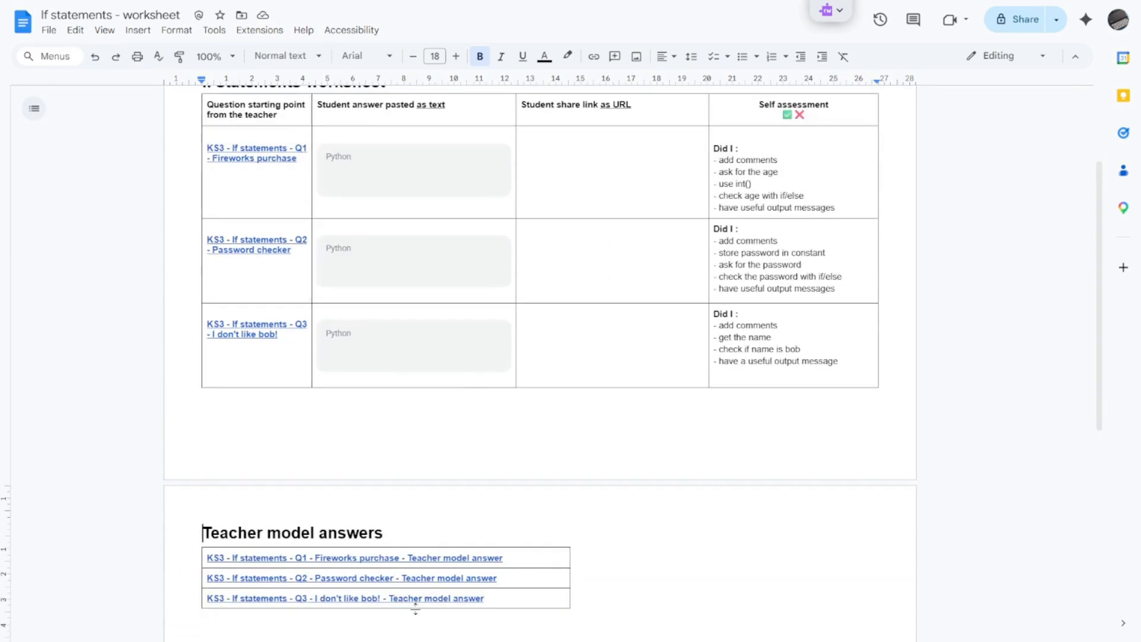
{"action": "scroll", "coordinate": [612, 414], "scroll_direction": "up", "scroll_amount": 3}
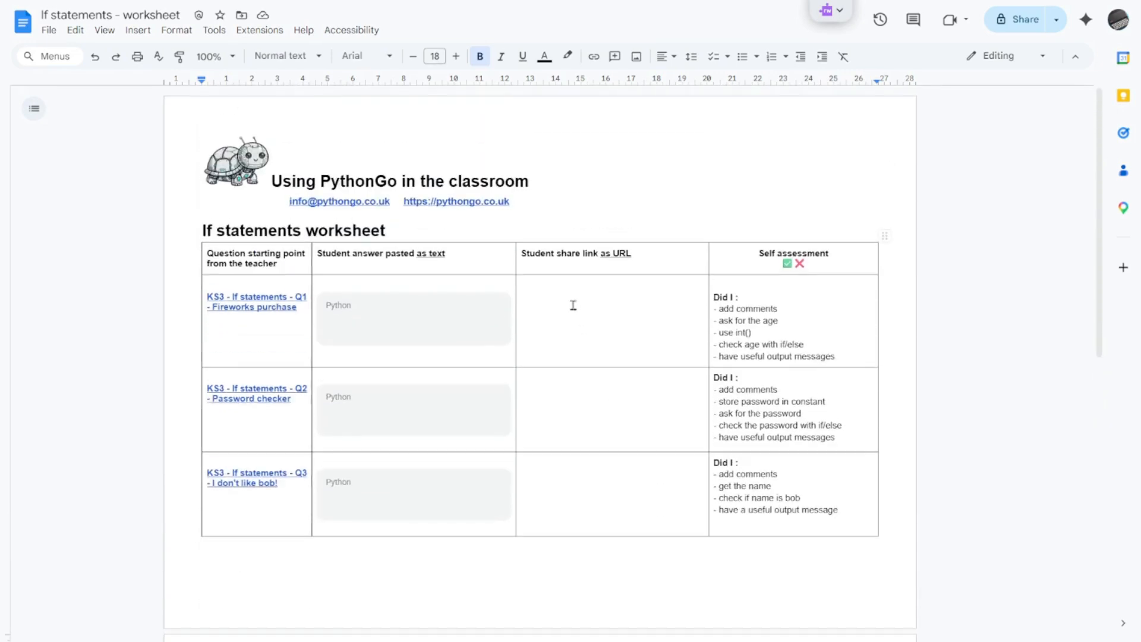